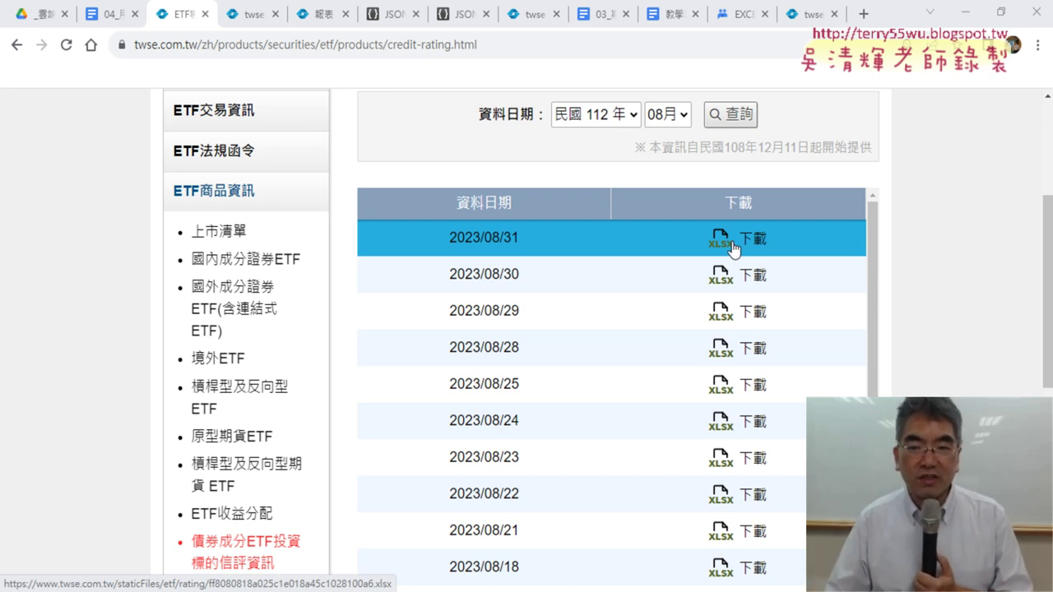
Step: Inspect the 08/31 download cell's markup to find its xlsx link, then close developer tools
right_click(758, 245)
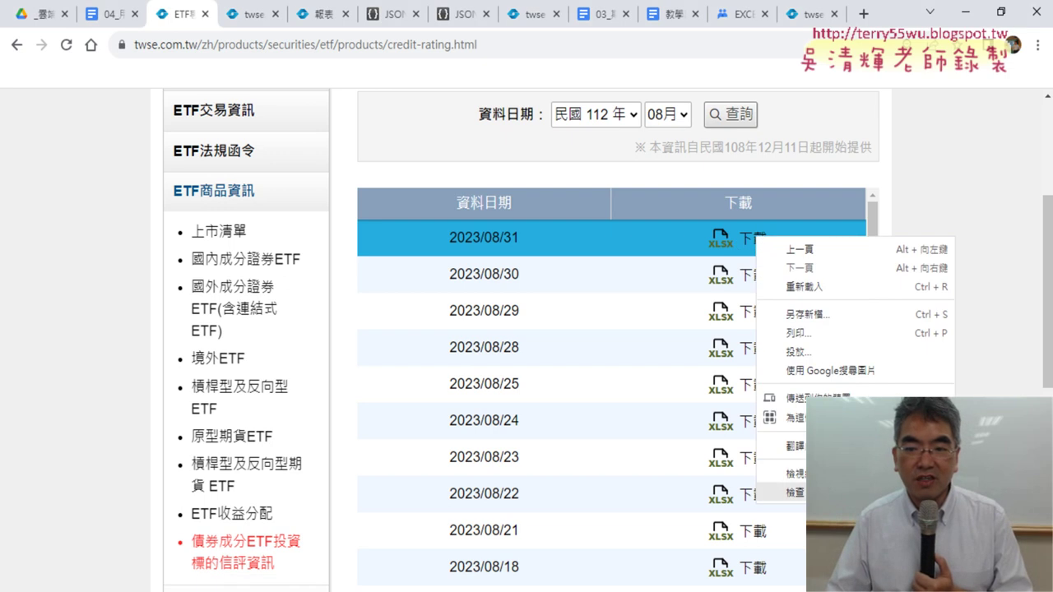
click(814, 492)
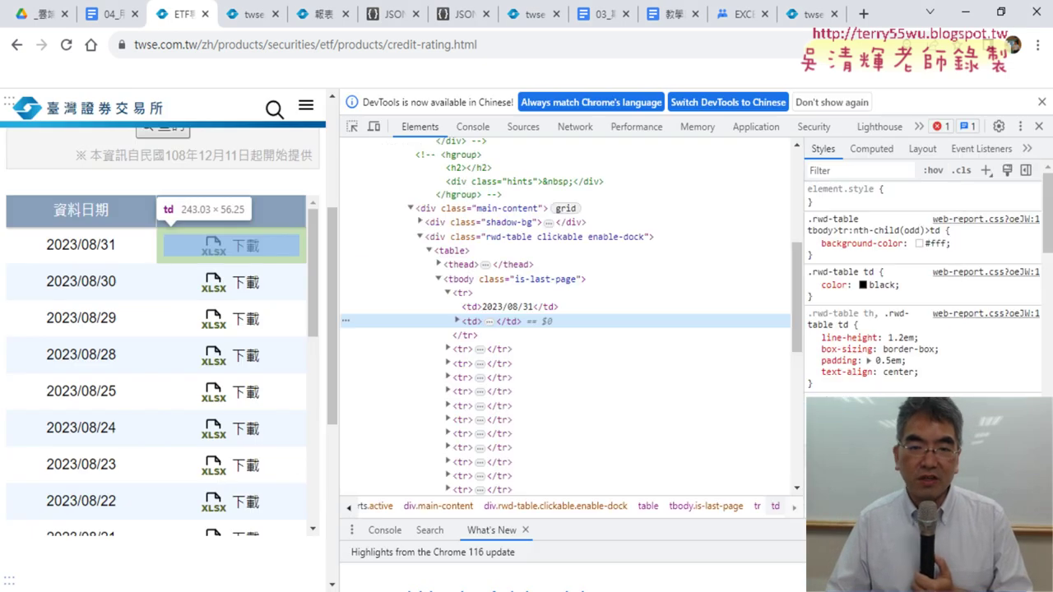
click(457, 322)
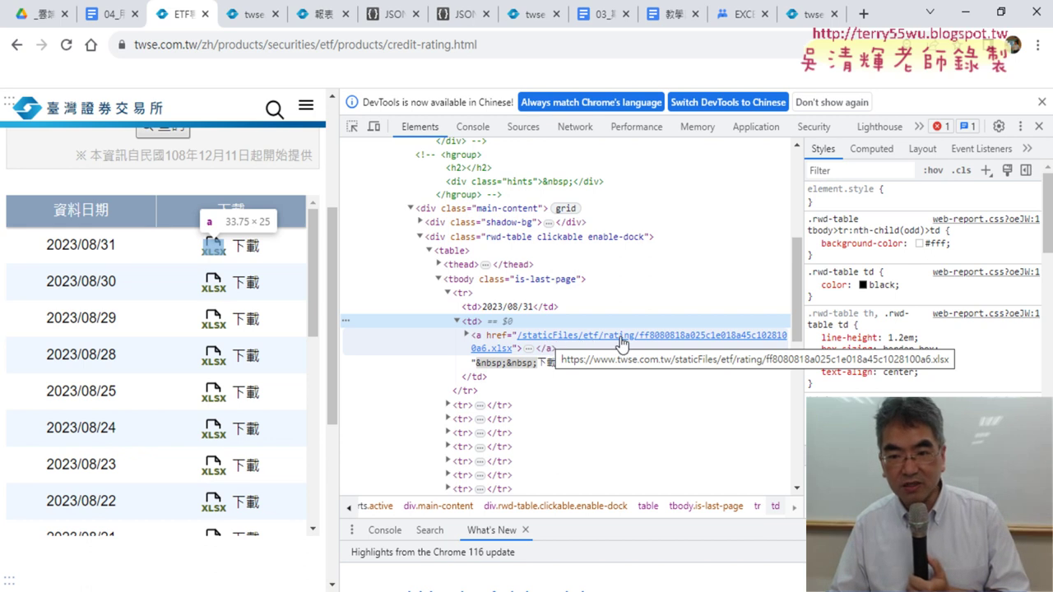
drag(802, 350, 958, 351)
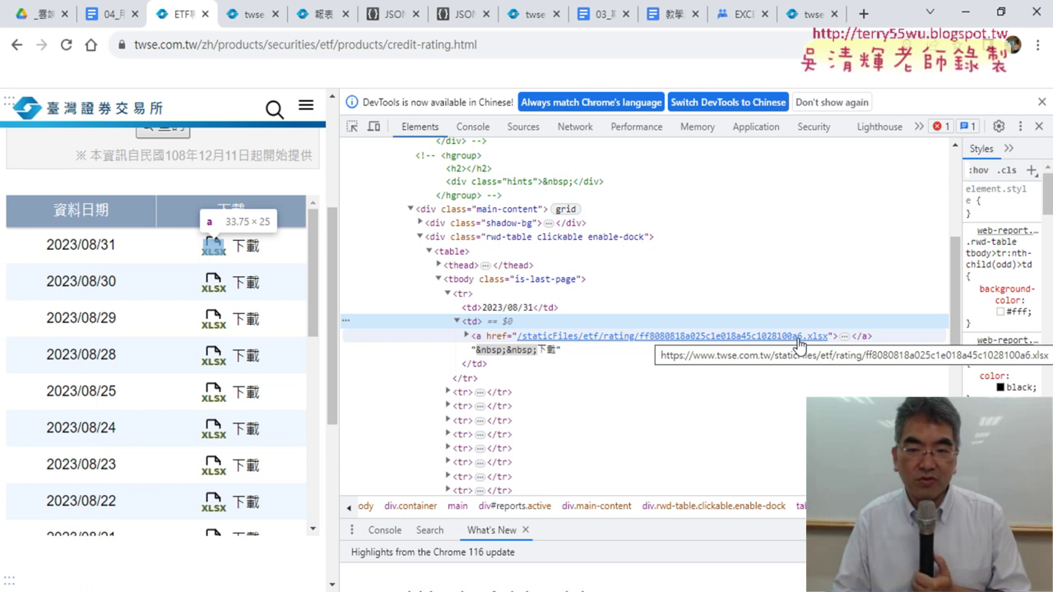
click(833, 337)
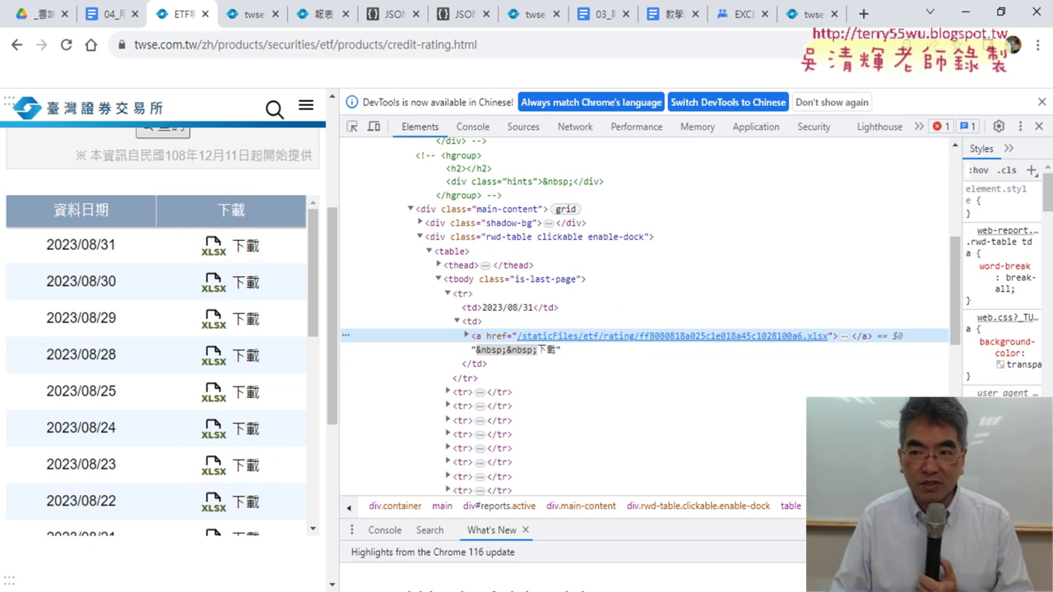
click(1039, 126)
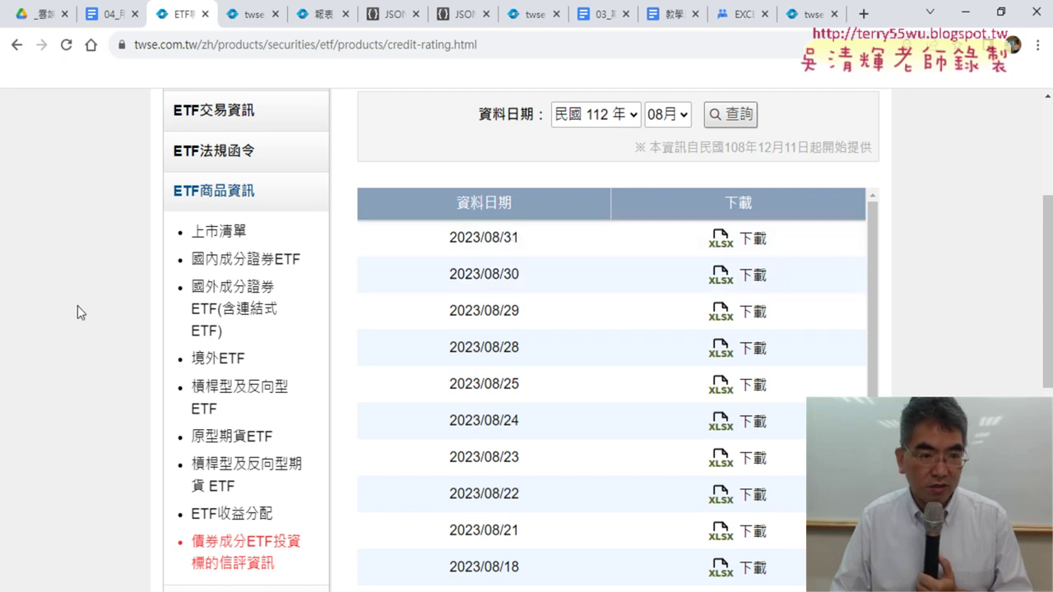
Step: Select the page's web address and open developer tools on the Network panel
scroll(77, 305, down, 1)
scroll(77, 306, down, 1)
scroll(78, 306, up, 2)
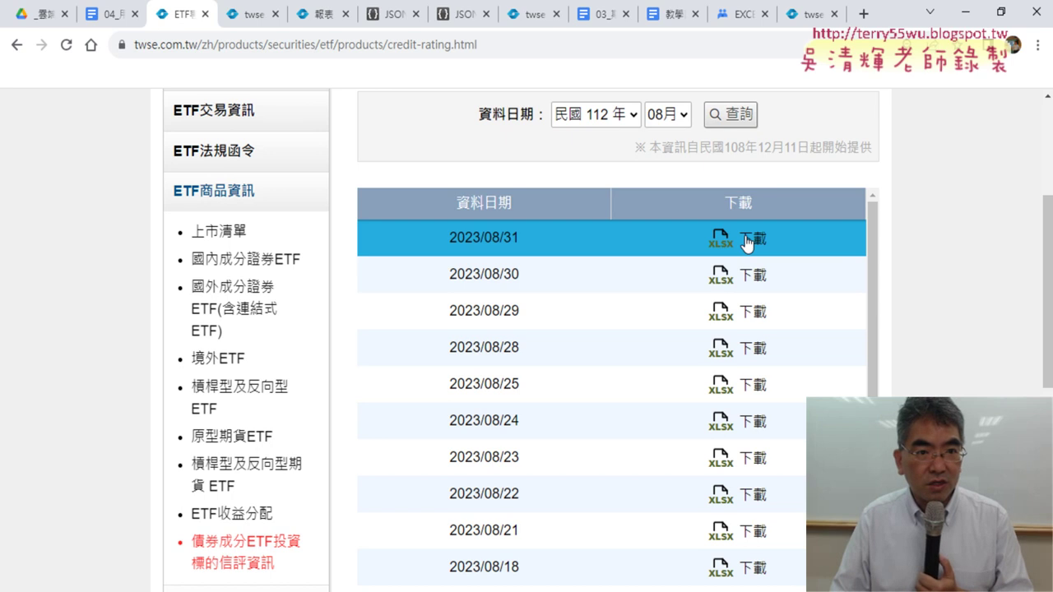
click(188, 43)
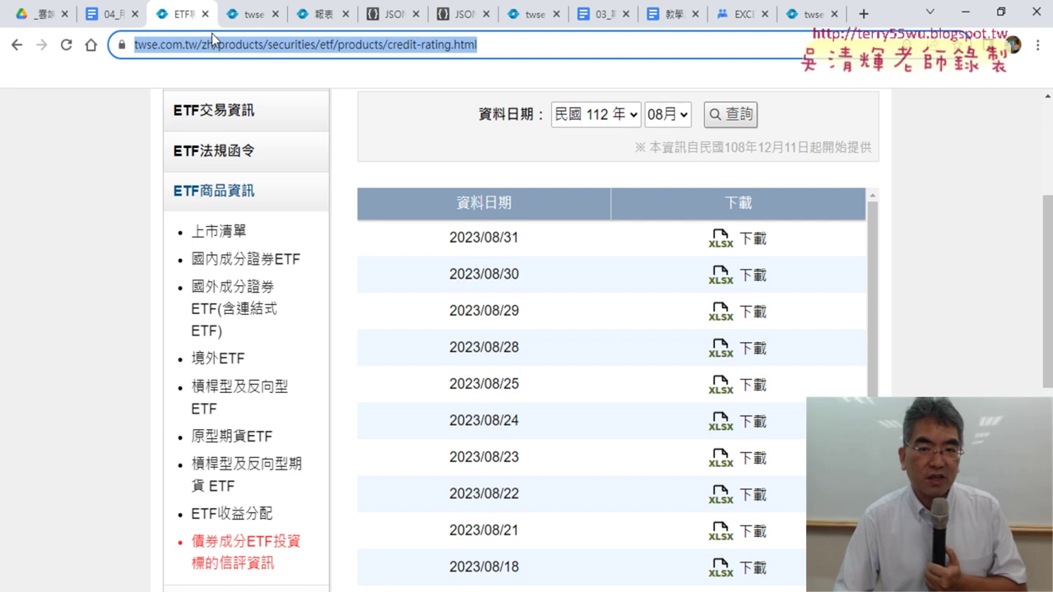
right_click(770, 122)
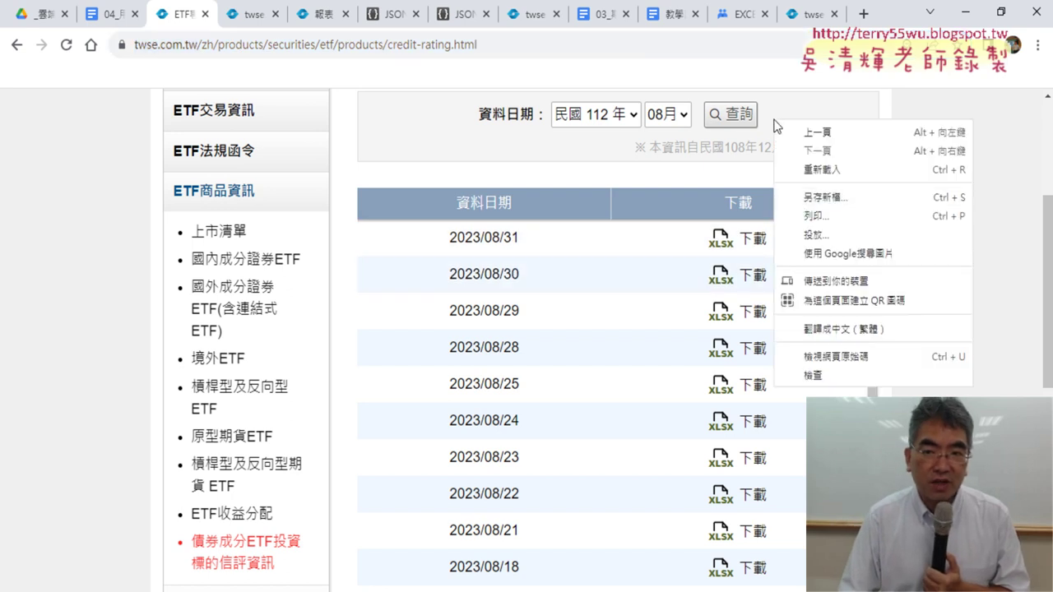
click(815, 376)
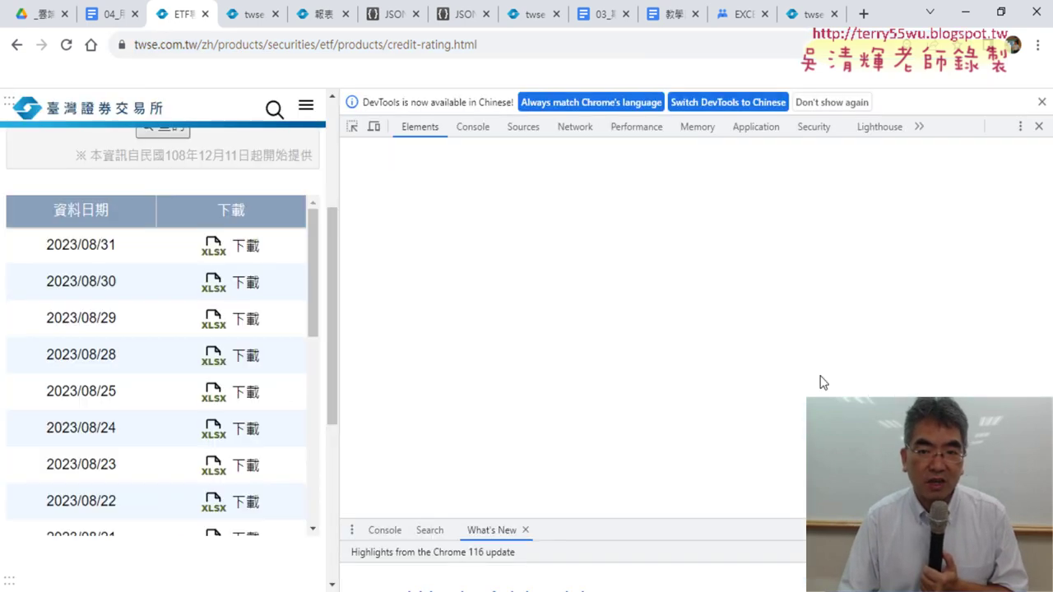
click(575, 126)
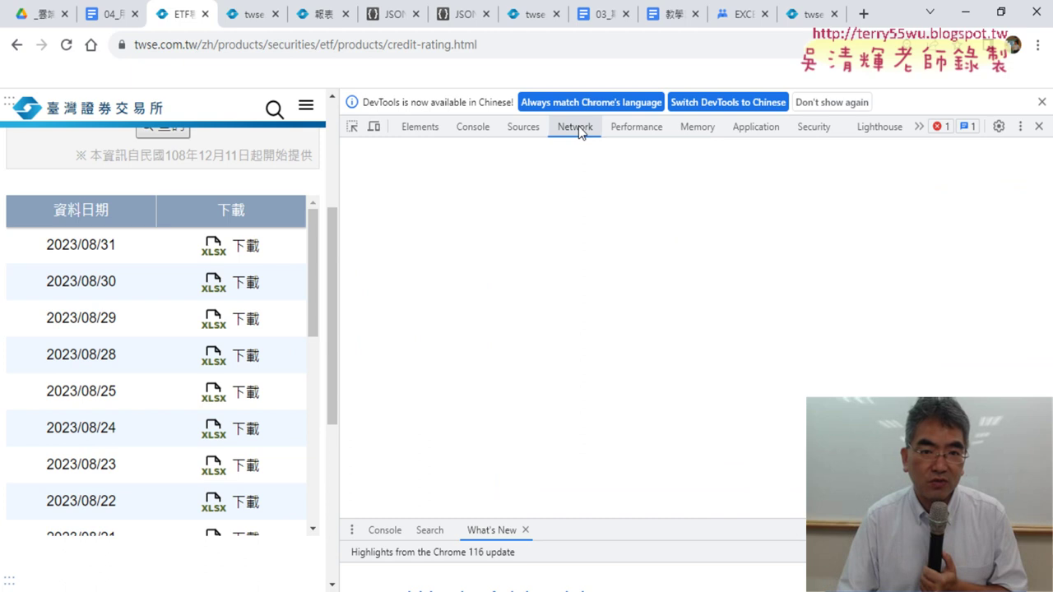
Step: Query the credit-rating list for 07月 2023 while Network records the requests
scroll(266, 181, up, 3)
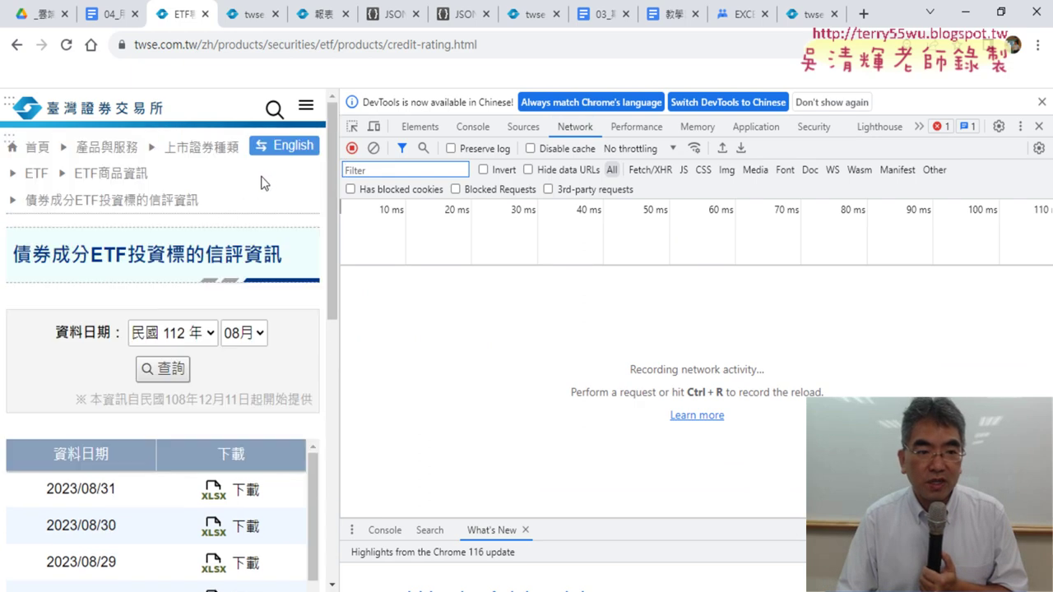
scroll(266, 247, down, 1)
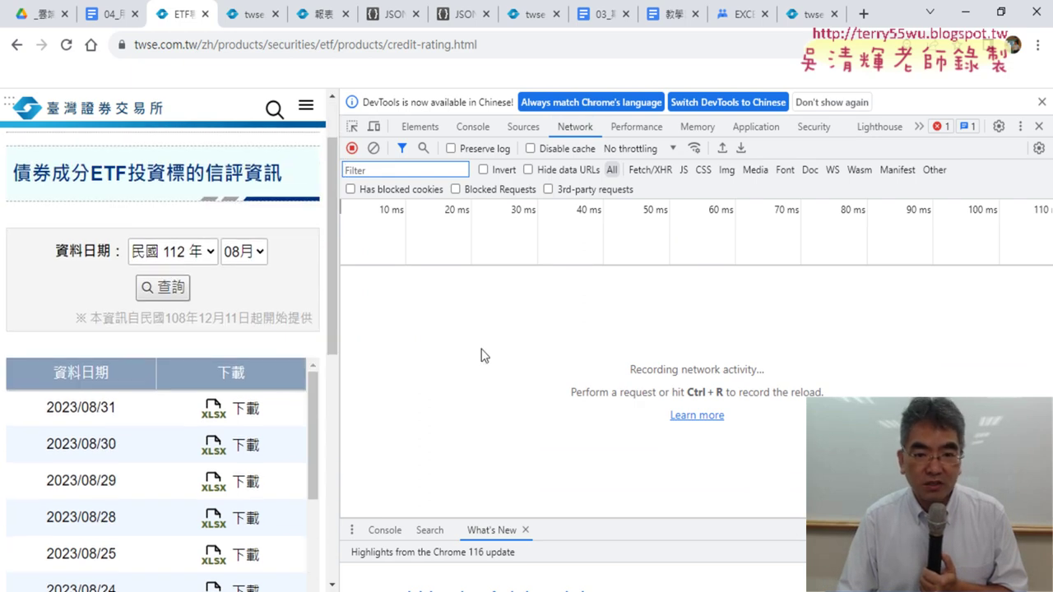
click(262, 253)
click(245, 397)
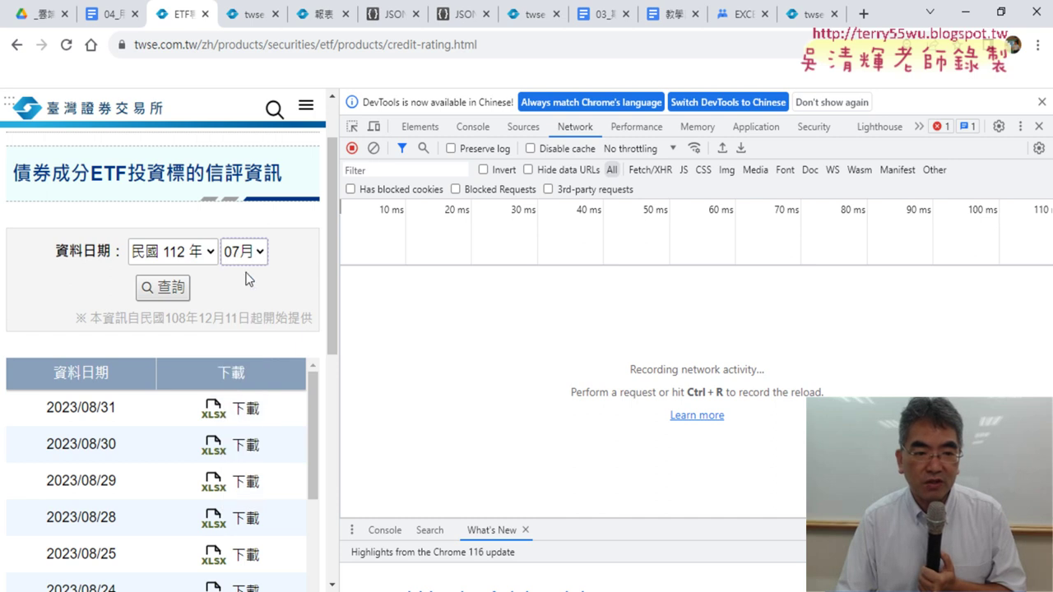
click(164, 287)
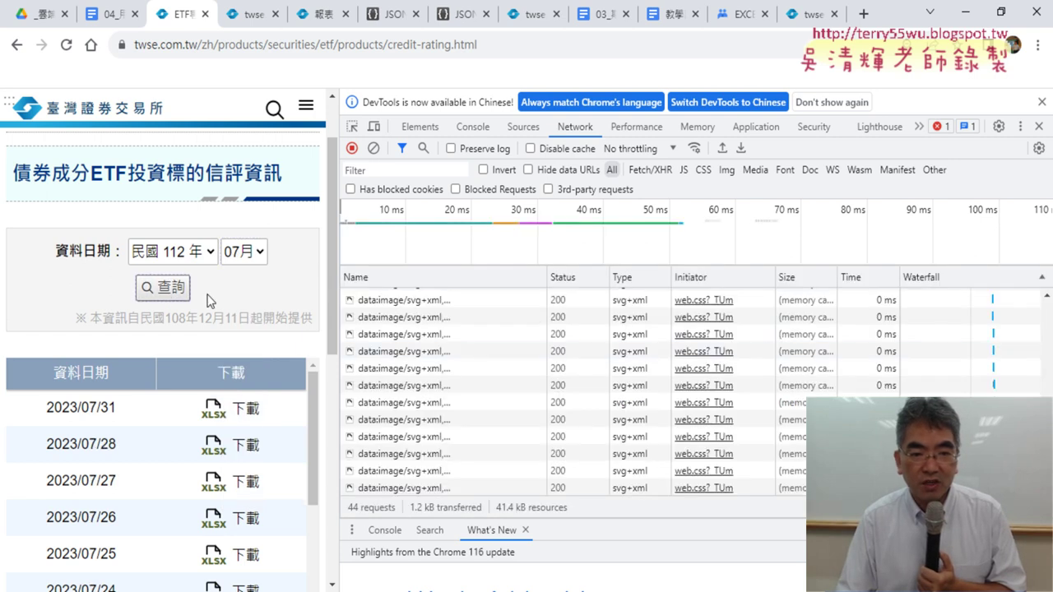
Step: Open the index?date=20230701 request's payload and select its raw query string
scroll(526, 381, up, 2)
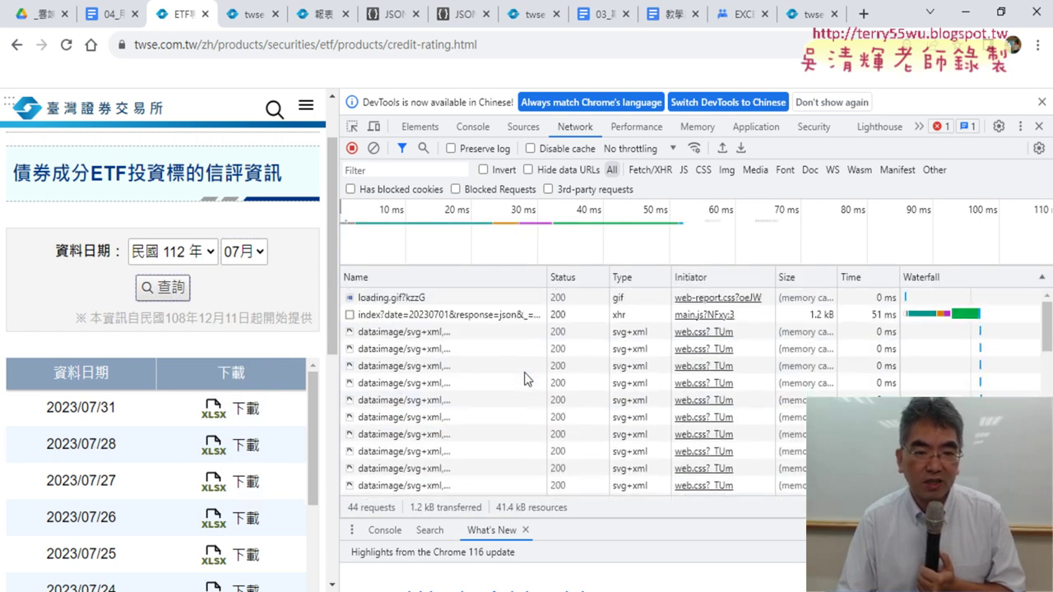
click(477, 323)
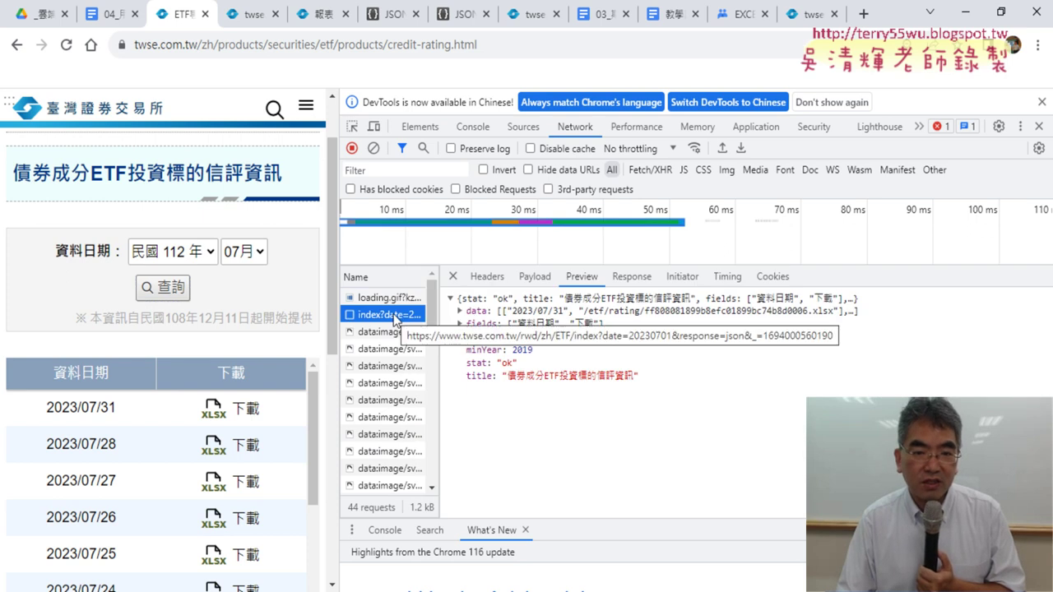
click(534, 276)
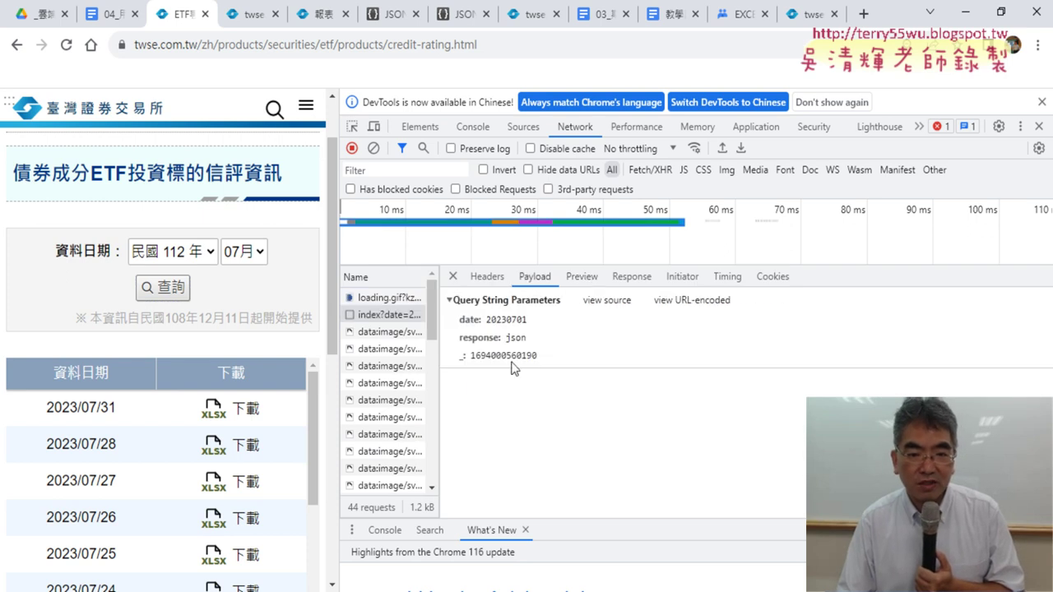
click(601, 300)
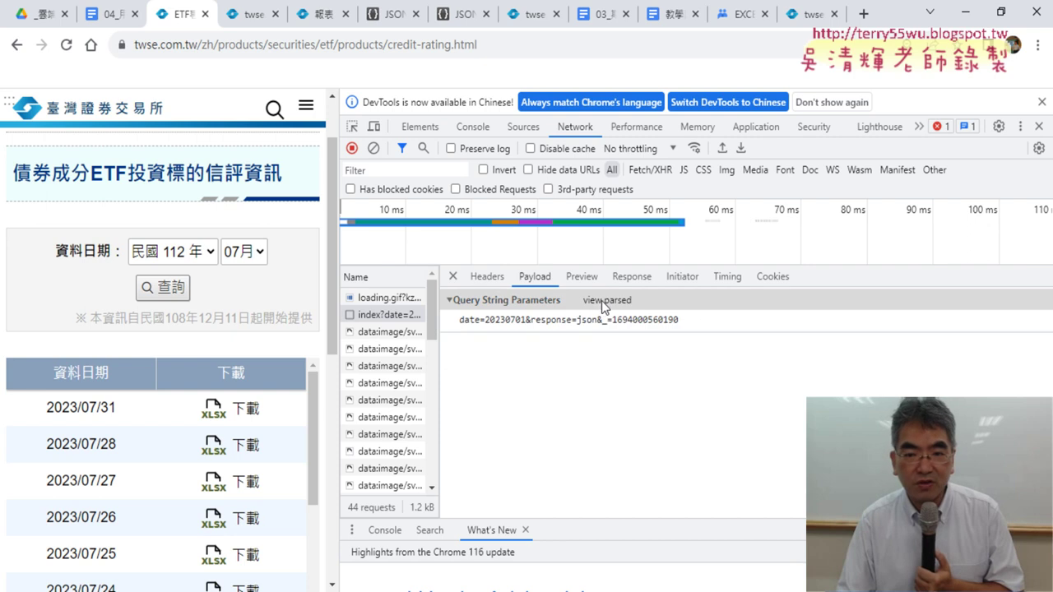
drag(458, 319, 696, 329)
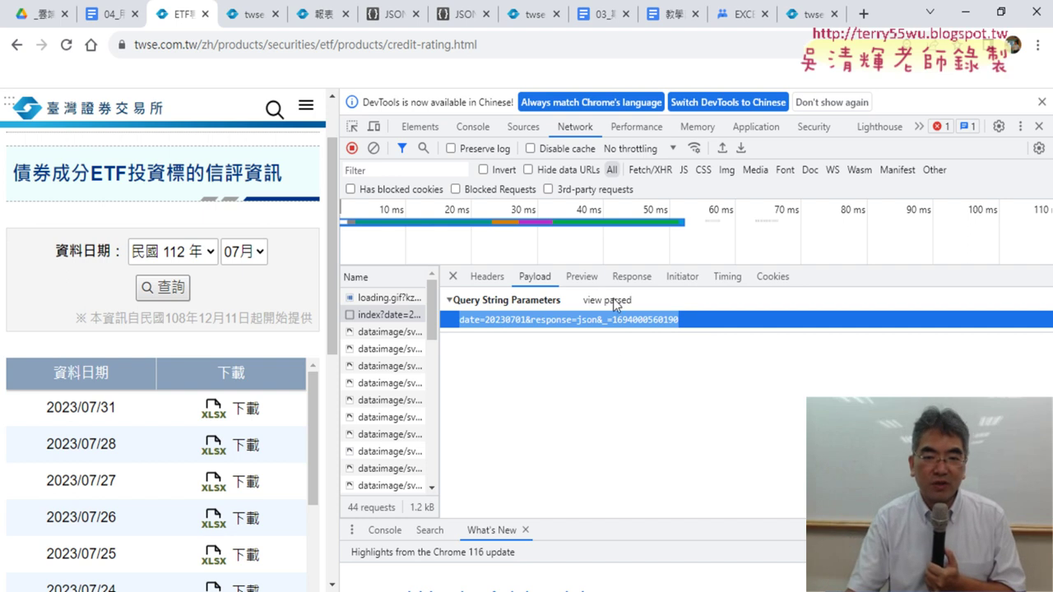
Step: Preview the request's JSON response expanded to its top-level fields
click(582, 276)
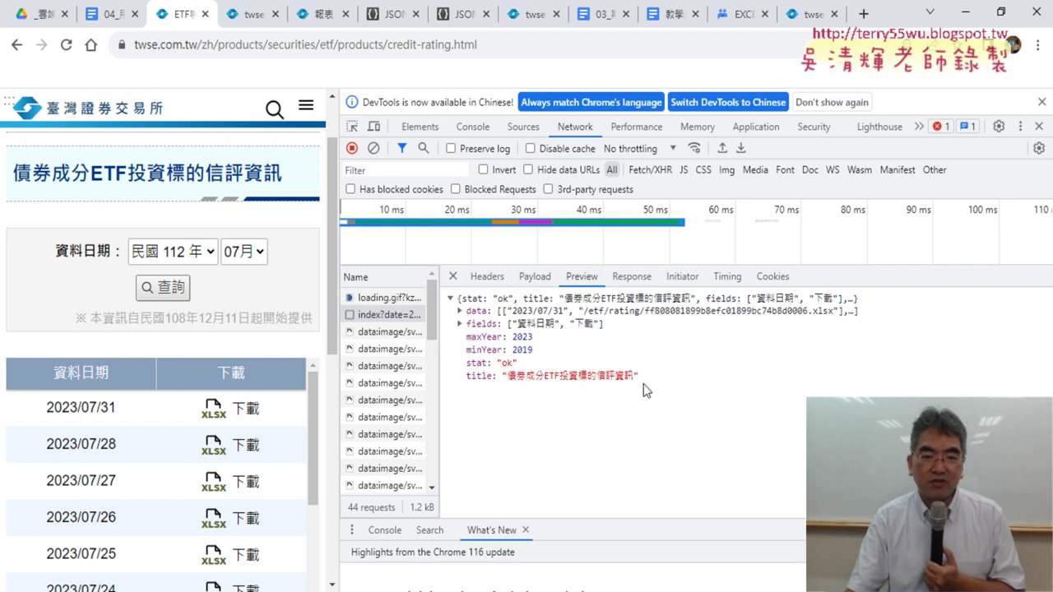
click(451, 299)
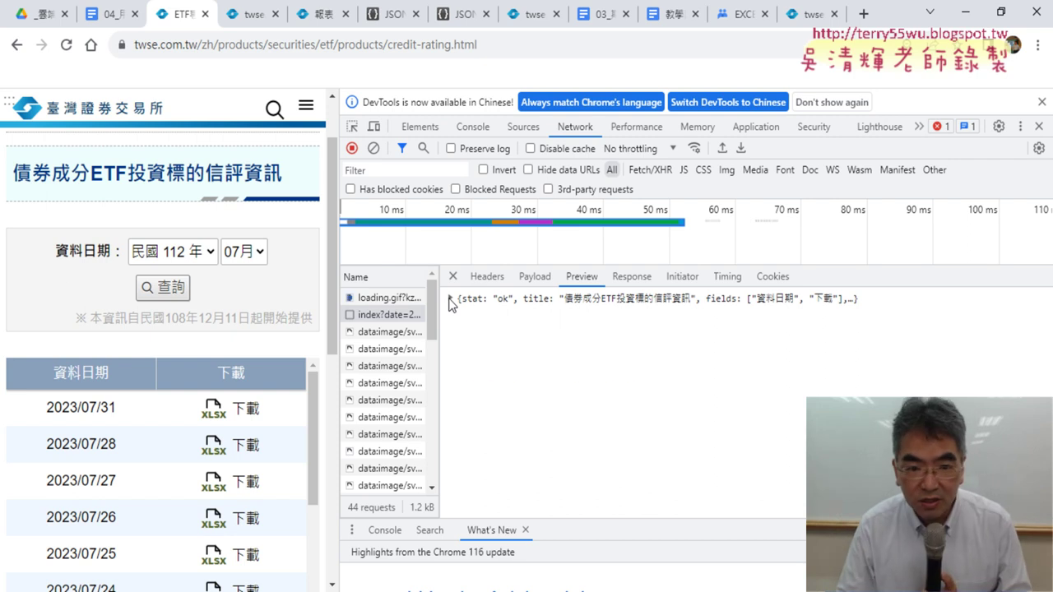
click(451, 300)
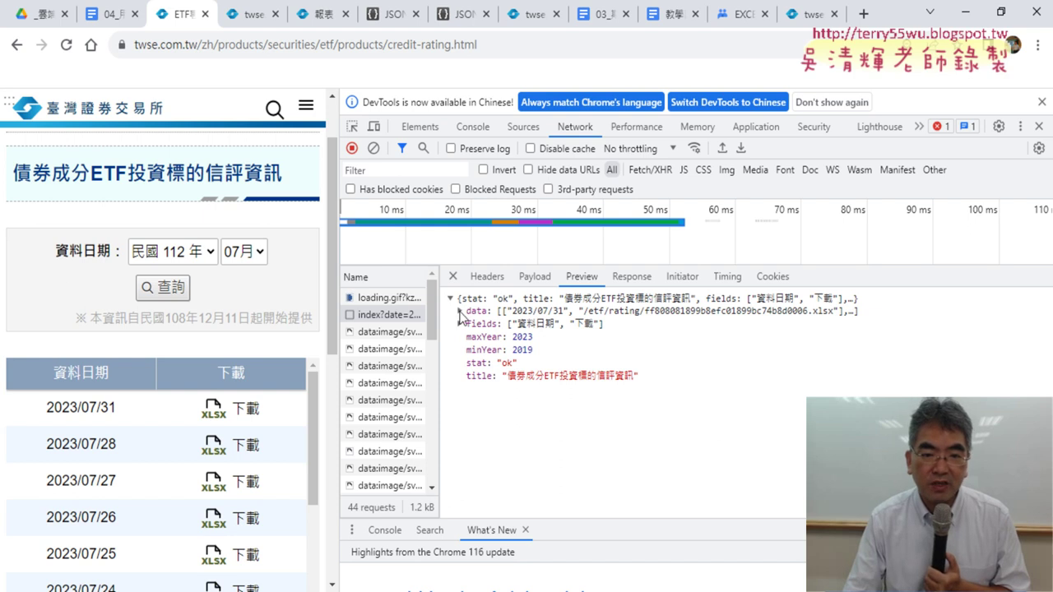
Step: Expand the data array to browse July 2023 dates and xlsx paths, then dismiss the language notice
click(461, 312)
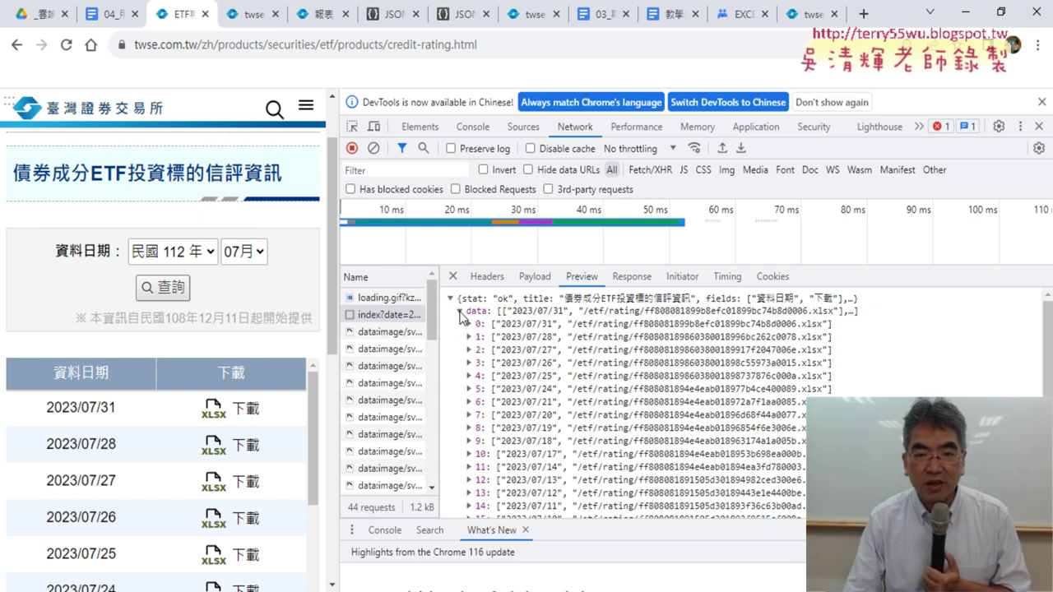
scroll(567, 336, down, 3)
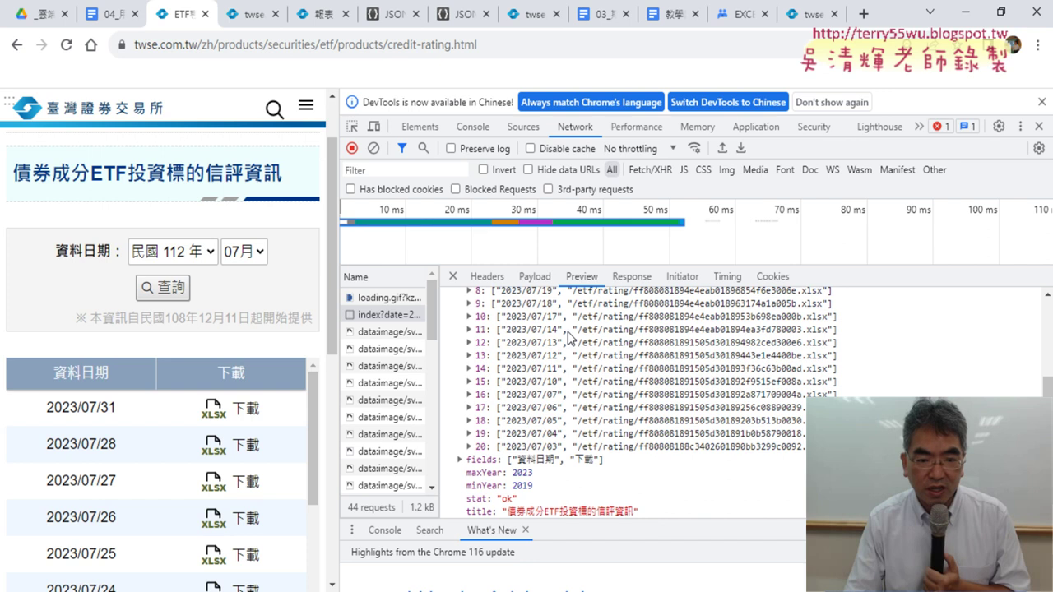
mouse_move(545, 448)
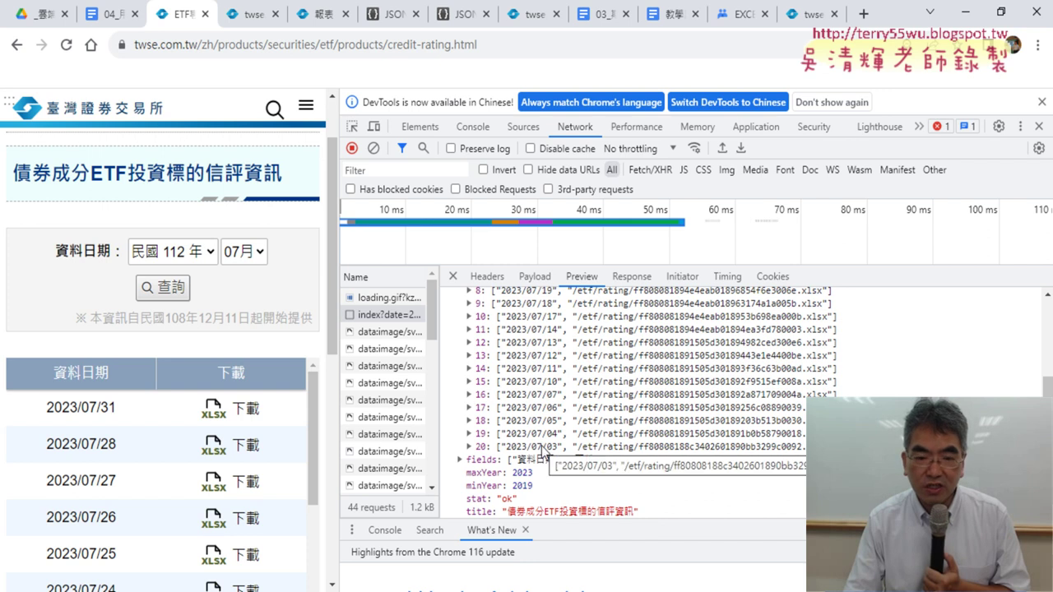
scroll(543, 451, up, 3)
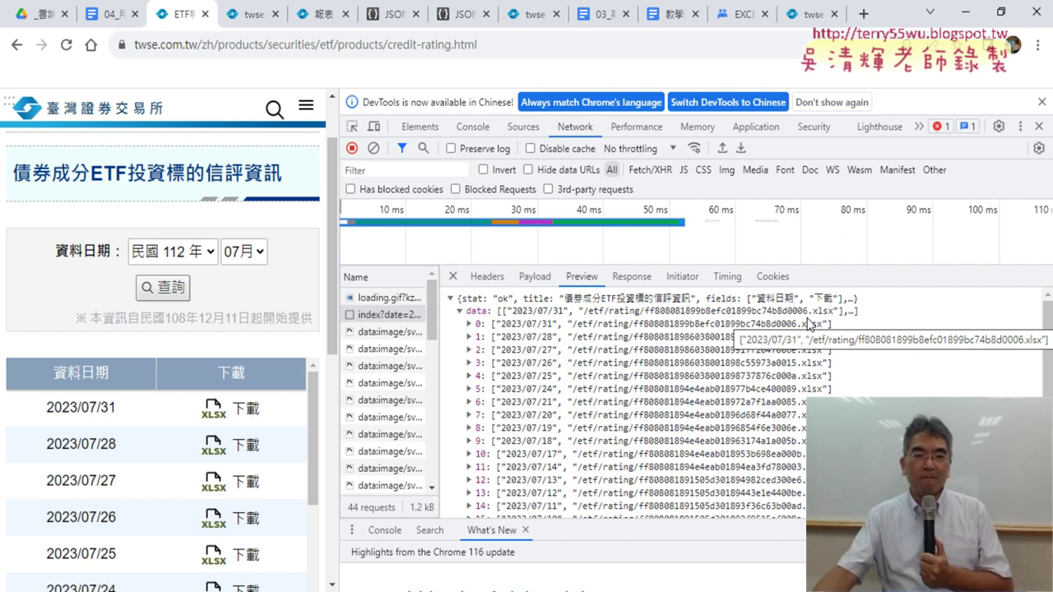
click(1042, 103)
Step: Compare the 09月01日 market report table with its raw JSON, close both tabs, return to ETF page
click(1041, 101)
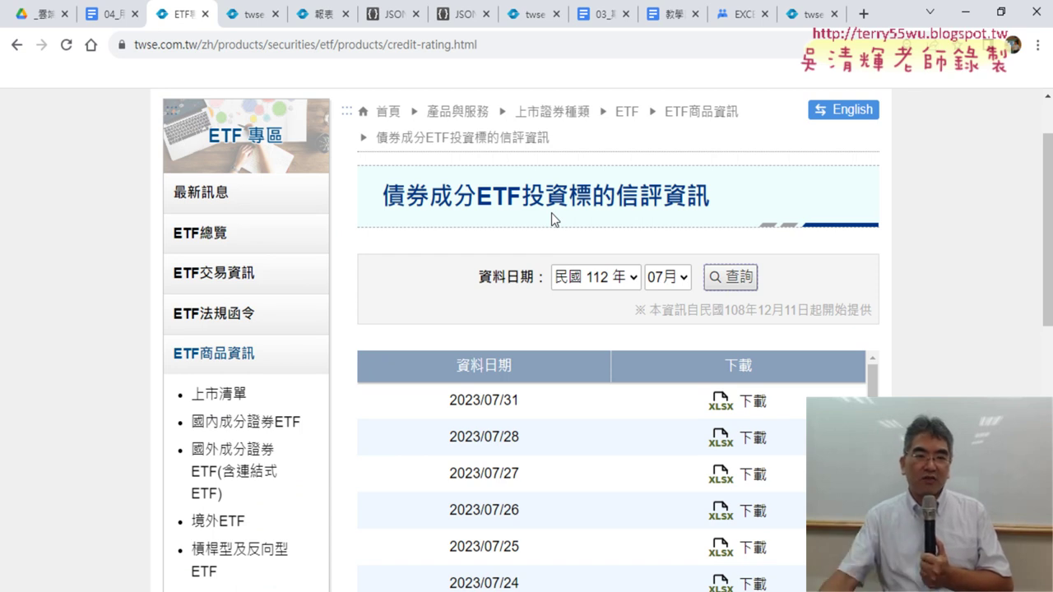
click(319, 14)
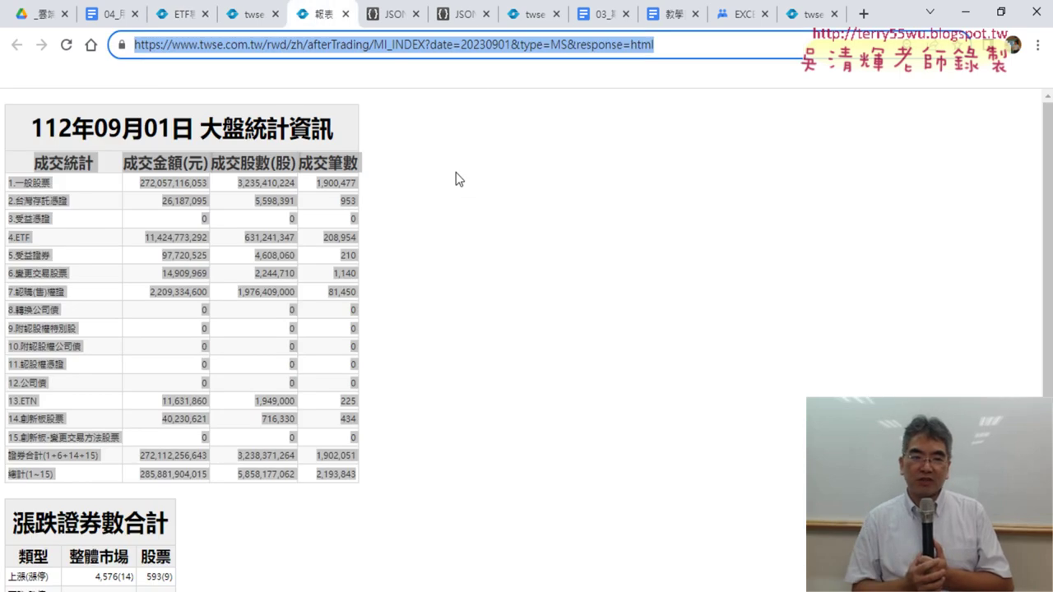
click(345, 14)
click(255, 16)
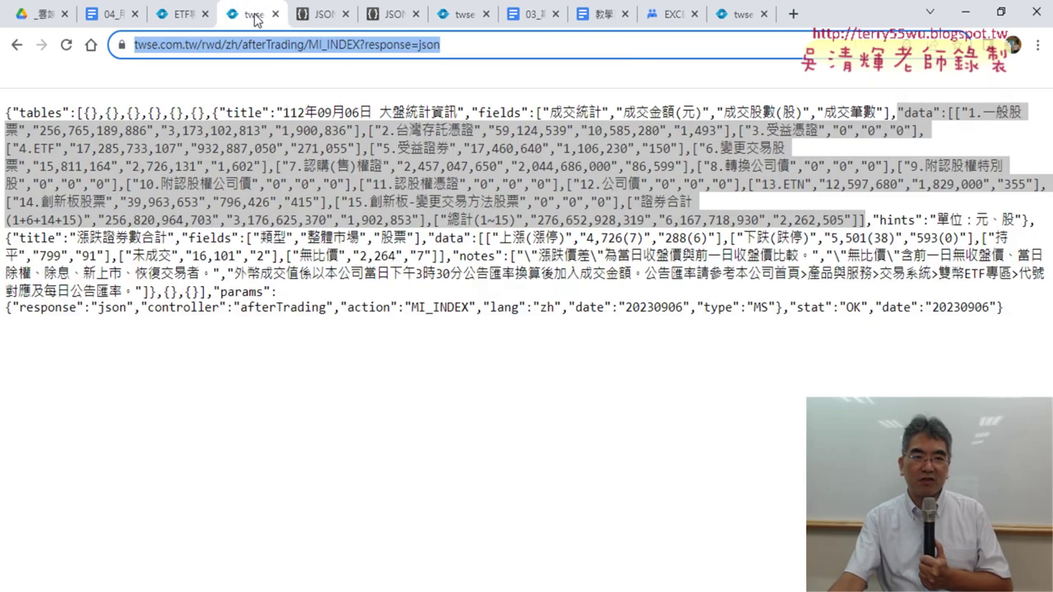
click(14, 45)
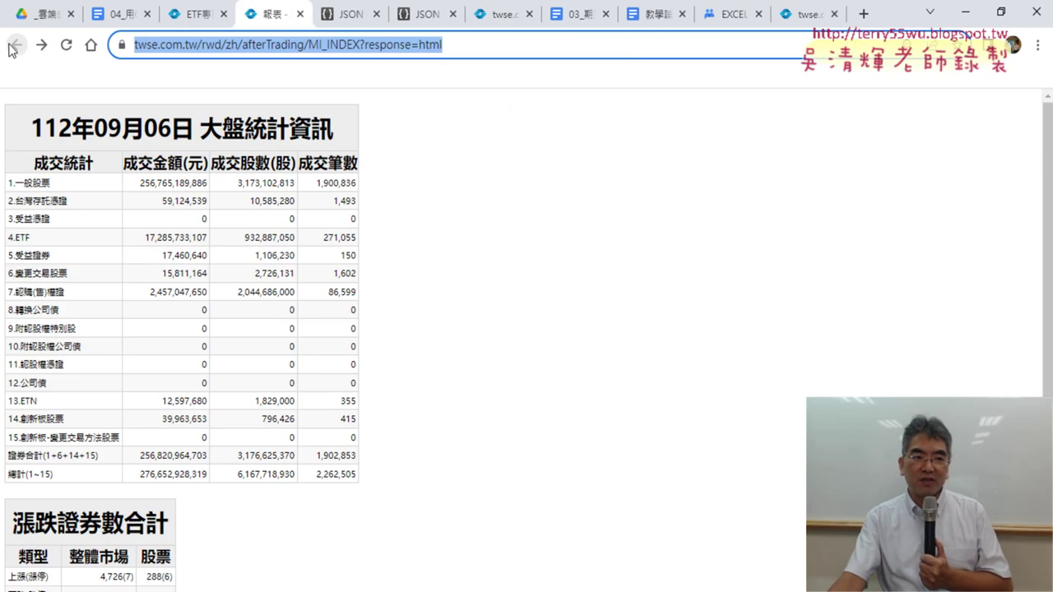
click(300, 14)
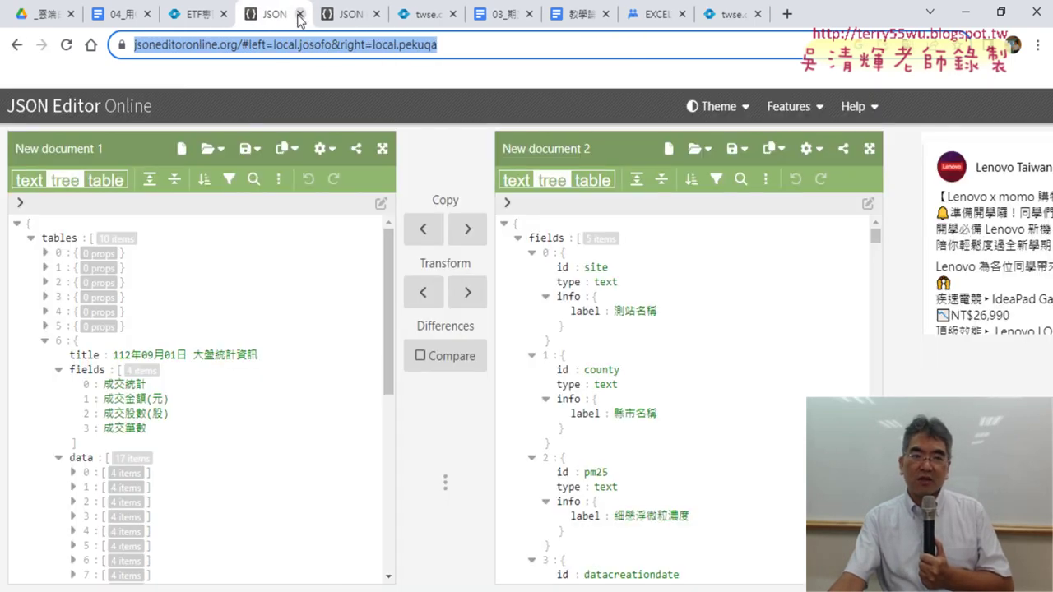
click(194, 17)
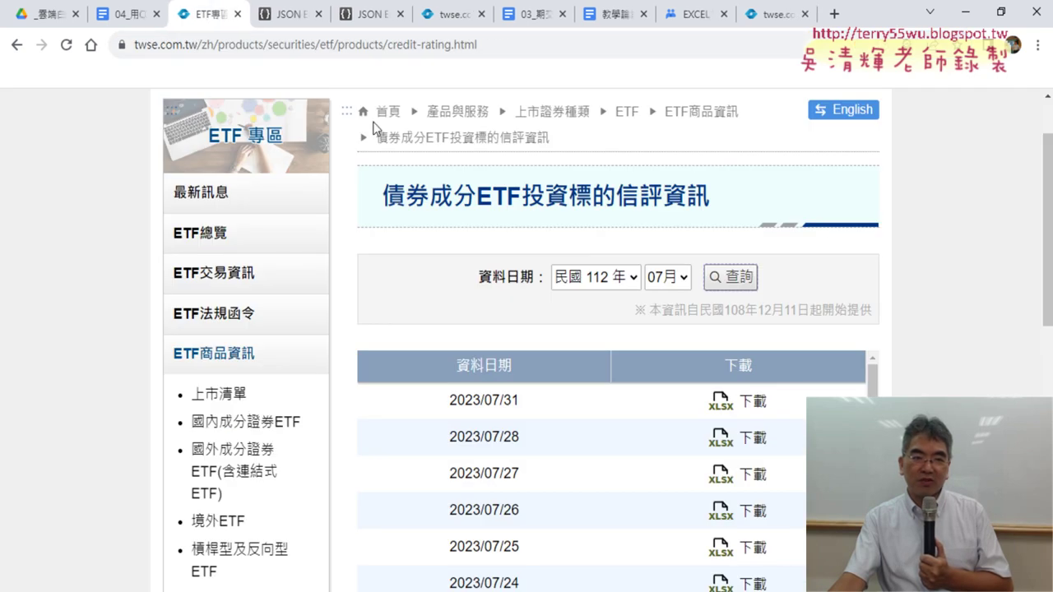
Step: Go via the TWSE home page to the ETN introduction page and browse the ETN商品資訊 sidebar items
scroll(329, 116, up, 1)
click(213, 122)
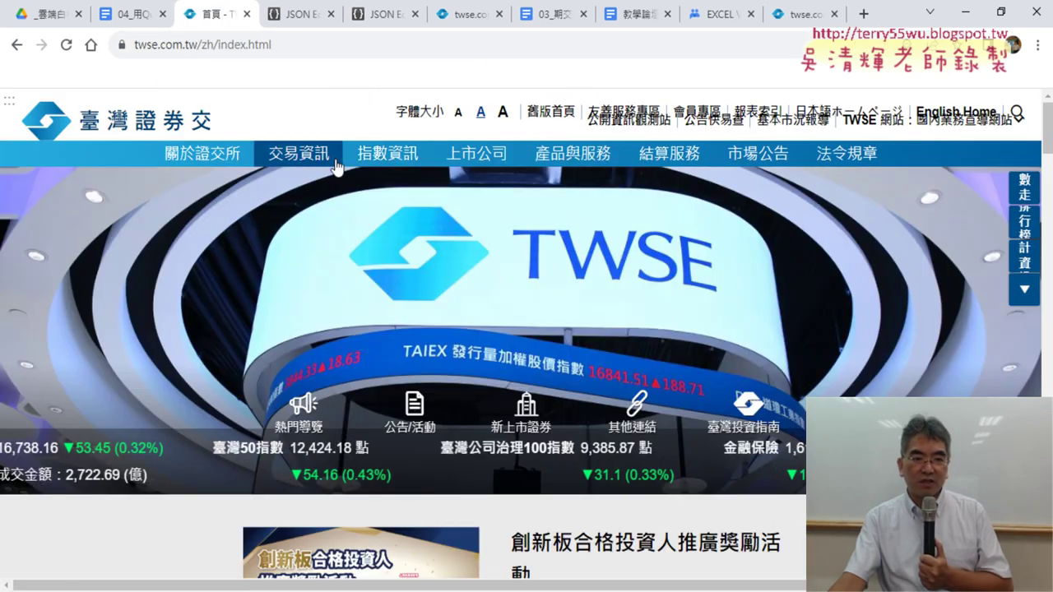
mouse_move(572, 153)
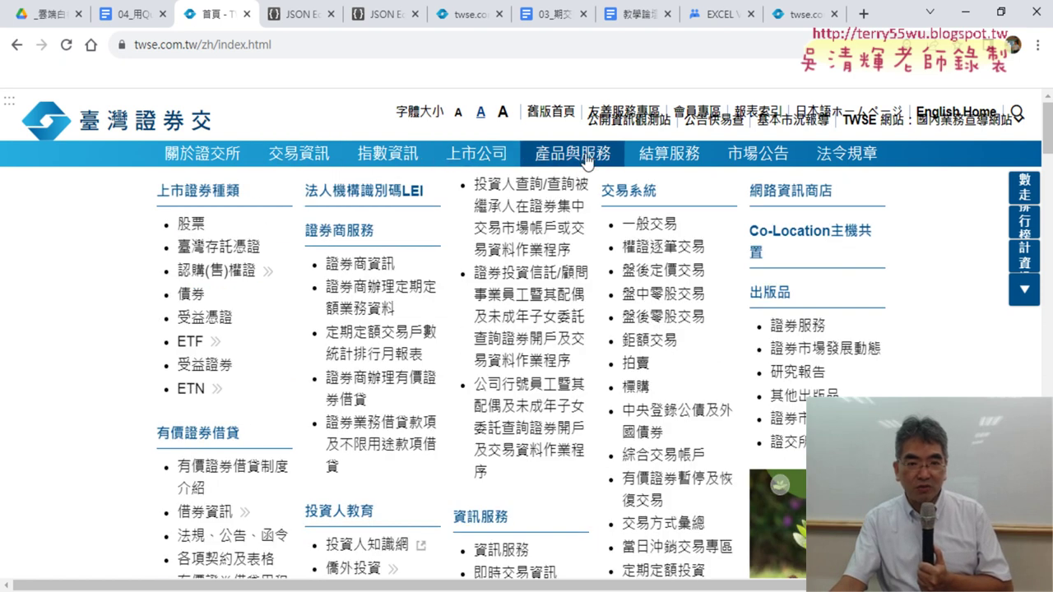
click(199, 394)
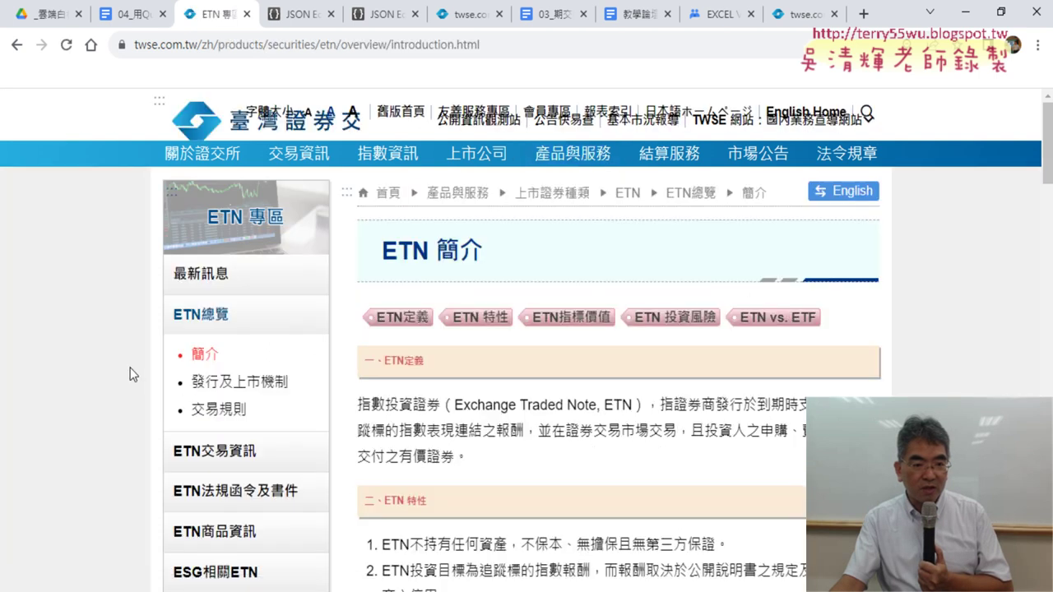
scroll(129, 374, down, 3)
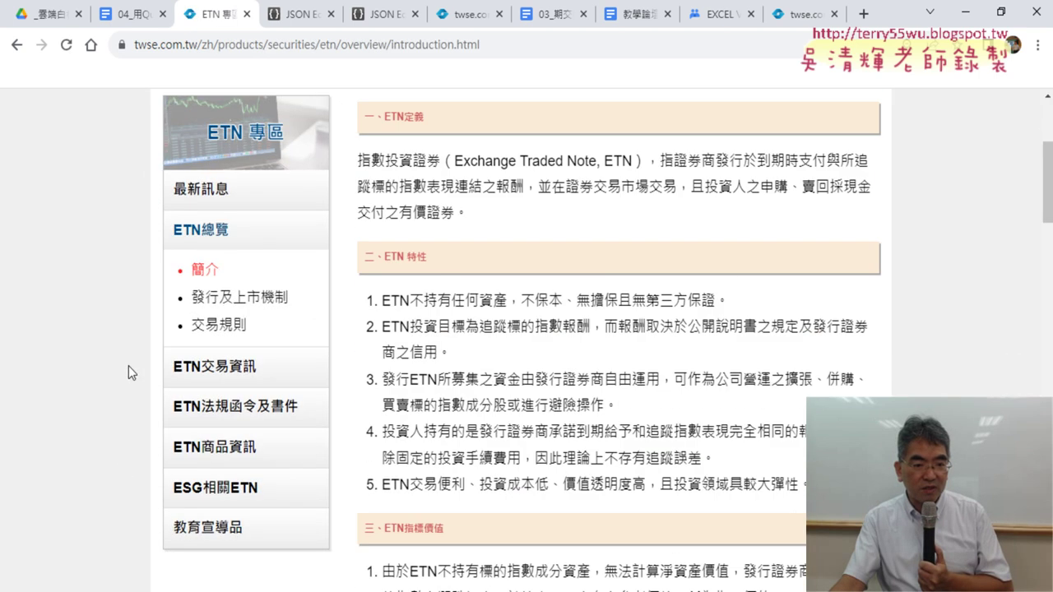
click(226, 458)
scroll(308, 448, down, 6)
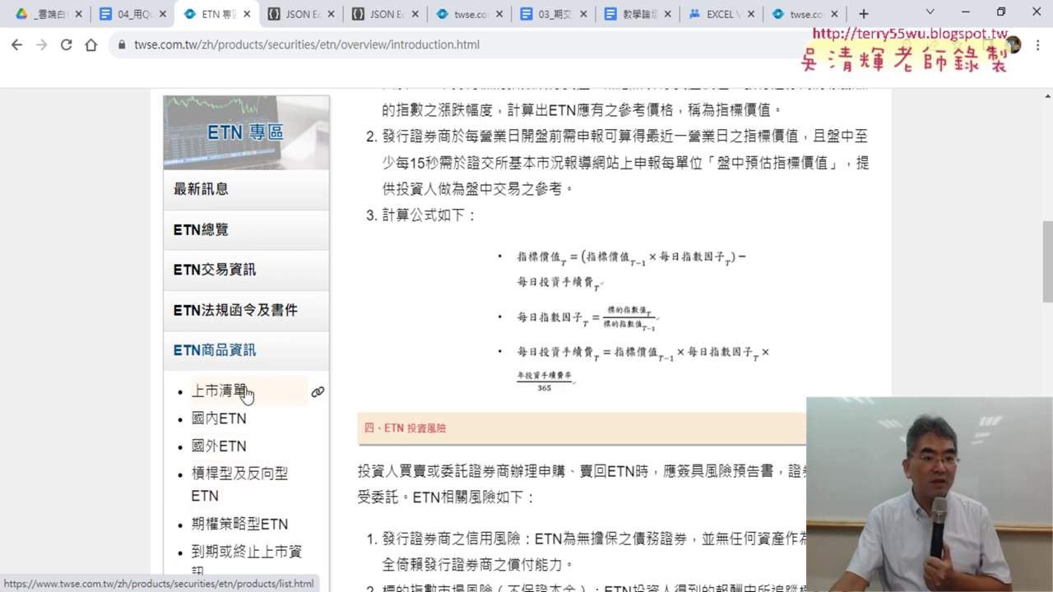
click(202, 351)
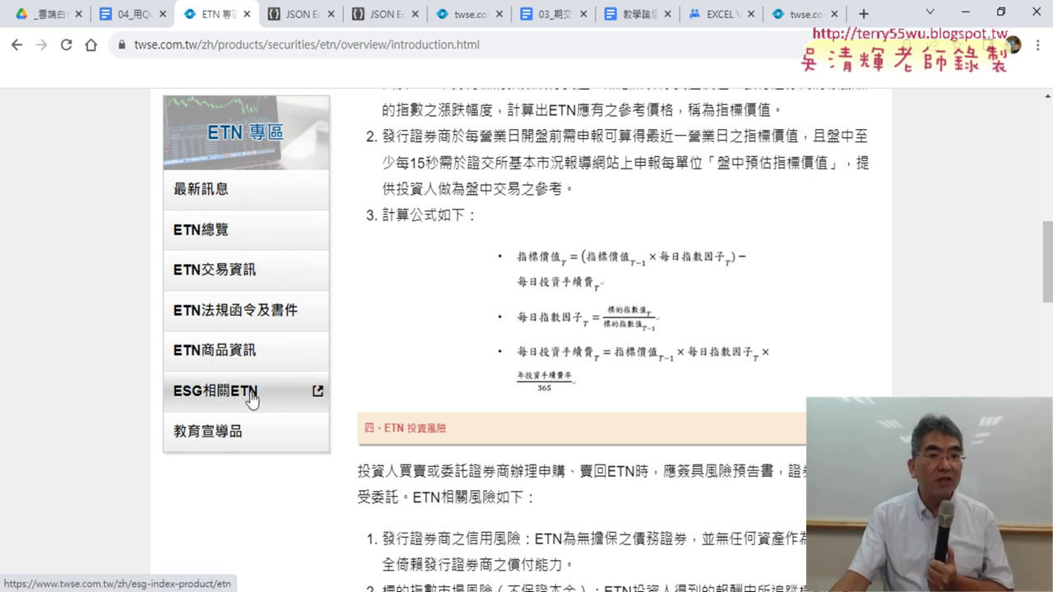
scroll(183, 377, up, 3)
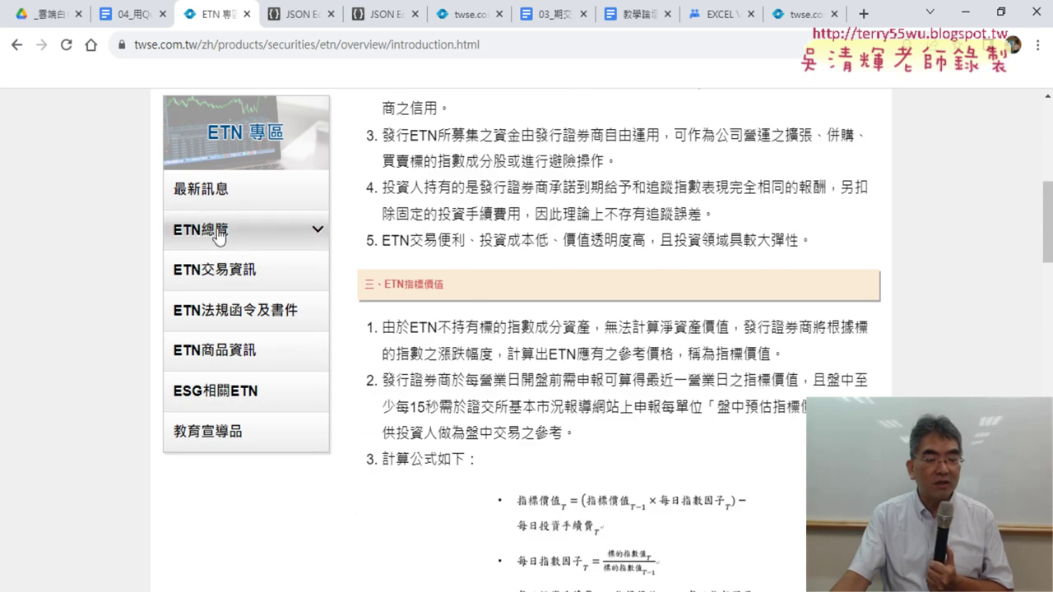
scroll(125, 206, up, 3)
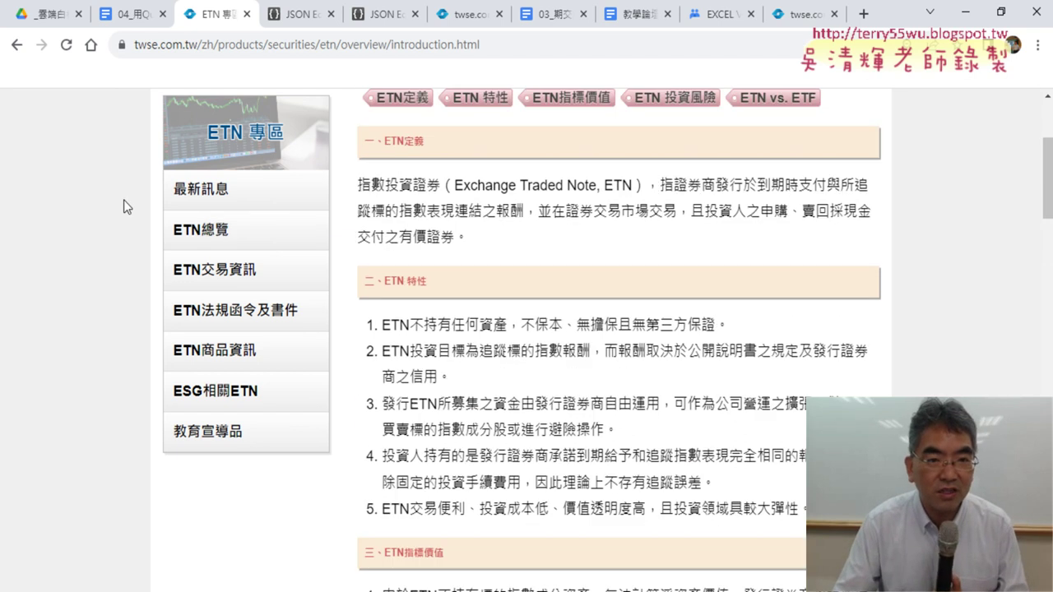
scroll(125, 206, up, 3)
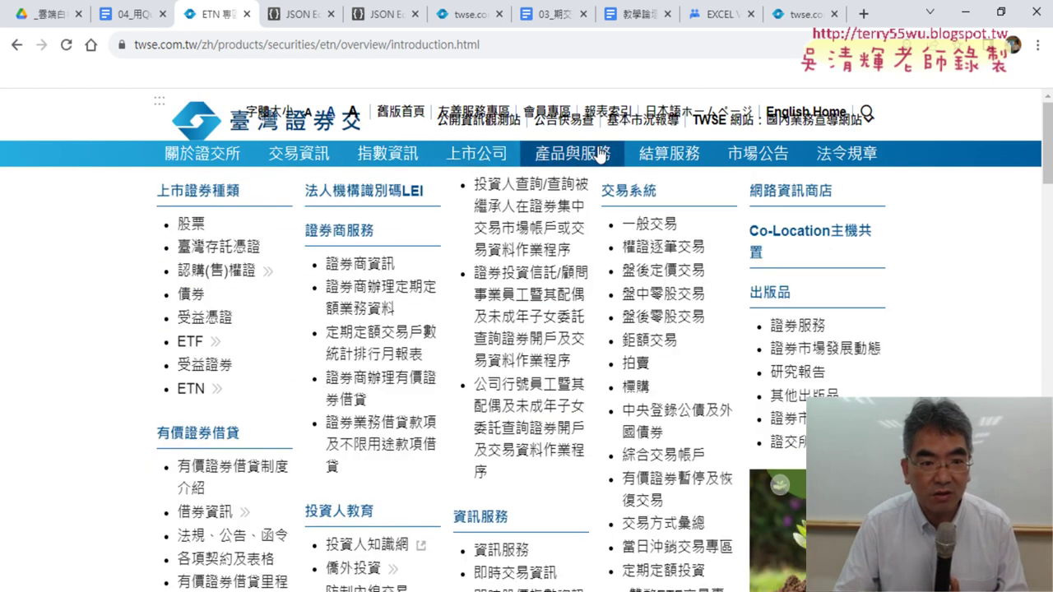
Step: Open the ETF latest-news page and expand ETF商品資訊 instead of ETF總覽 in the sidebar
click(199, 342)
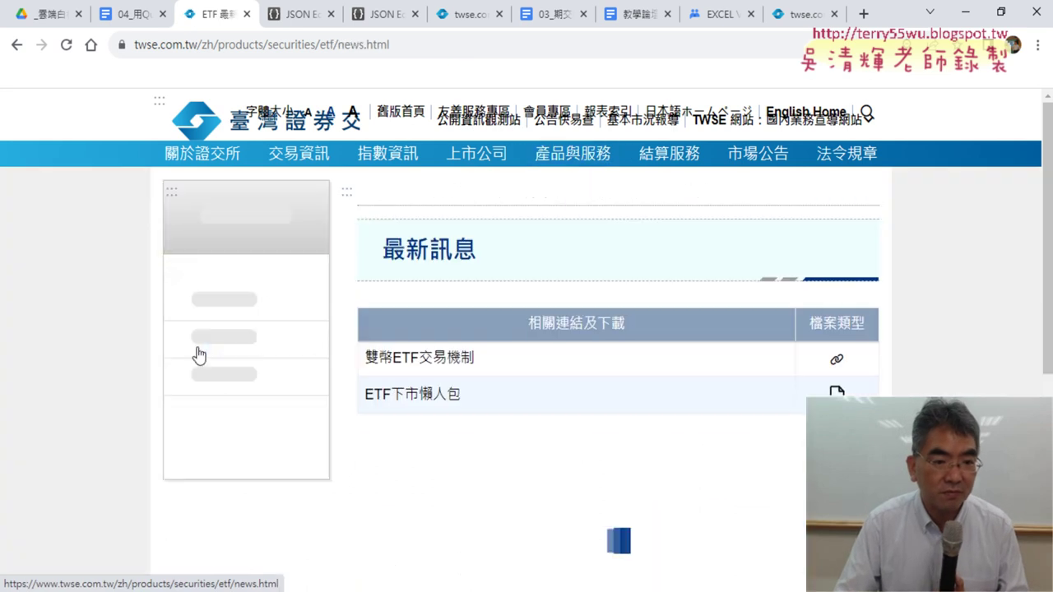
scroll(74, 347, down, 2)
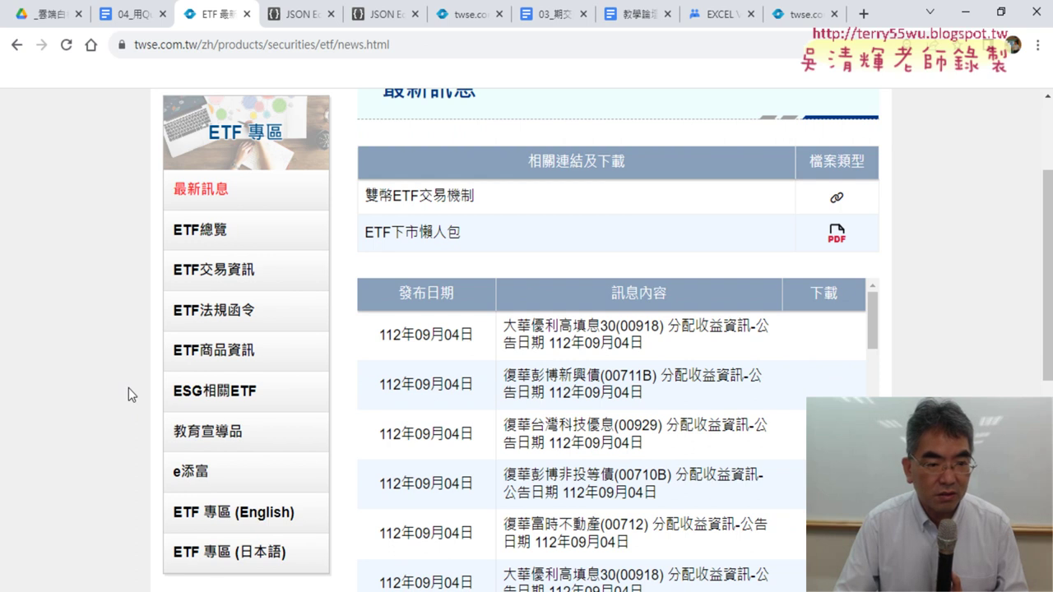
click(204, 236)
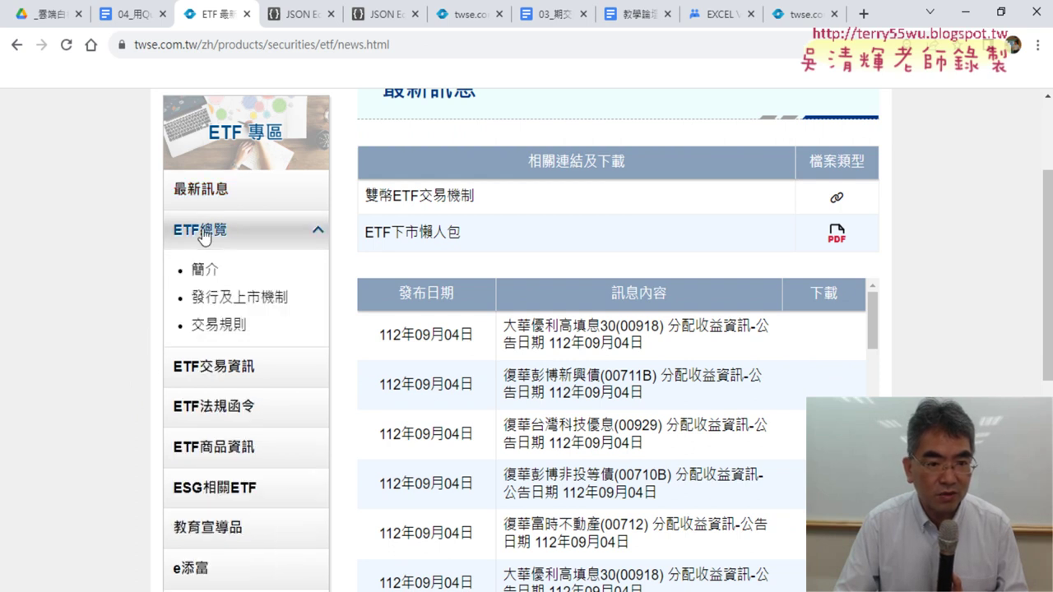
click(204, 236)
click(211, 352)
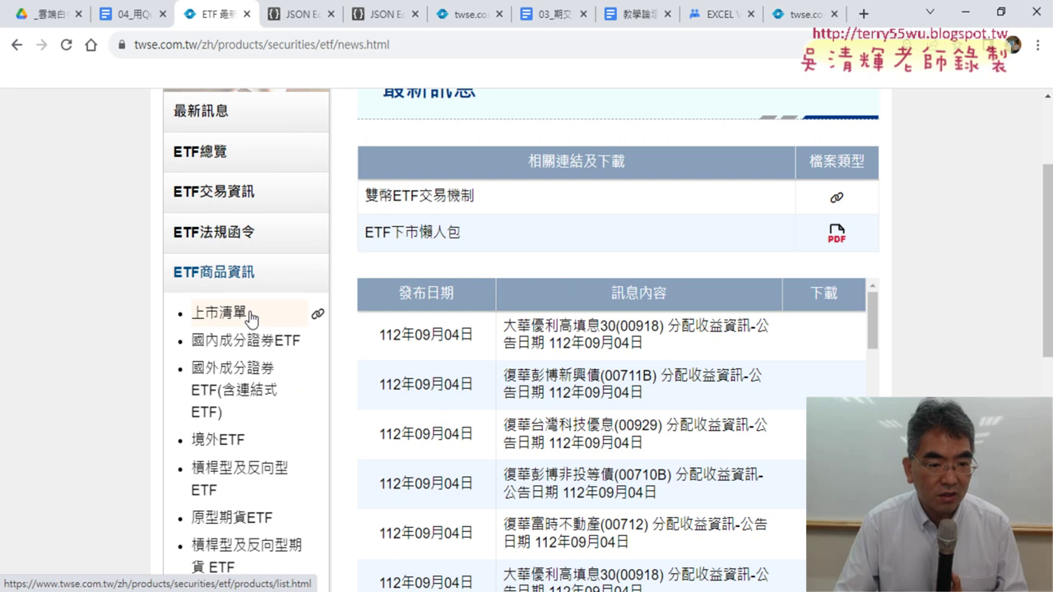
scroll(247, 329, down, 2)
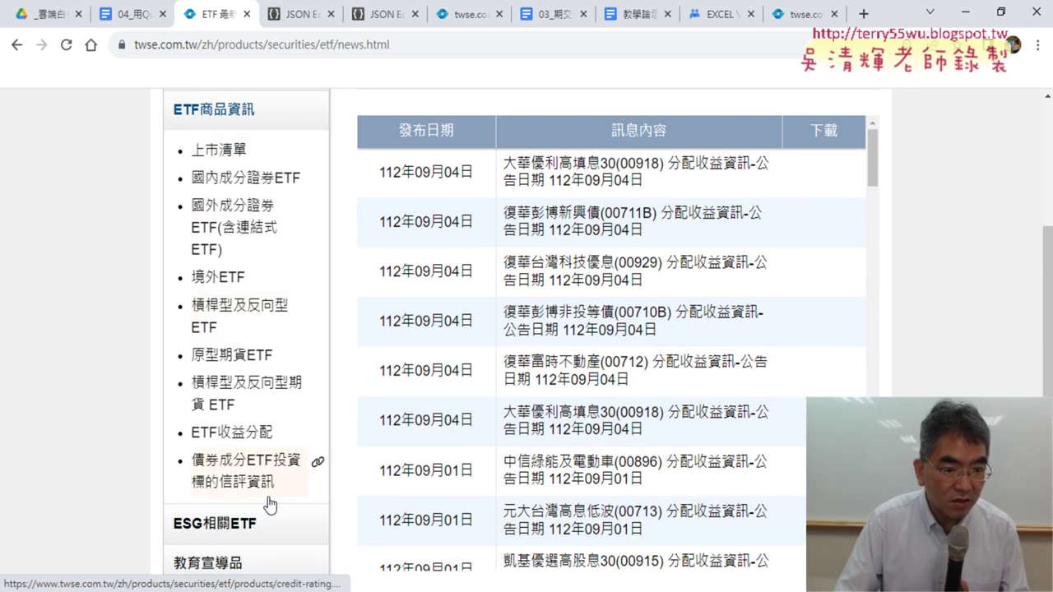
Step: Open 債券成分ETF投資標的信評資訊 and reload it to list September 2023 XLSX files
click(245, 463)
scroll(286, 425, down, 3)
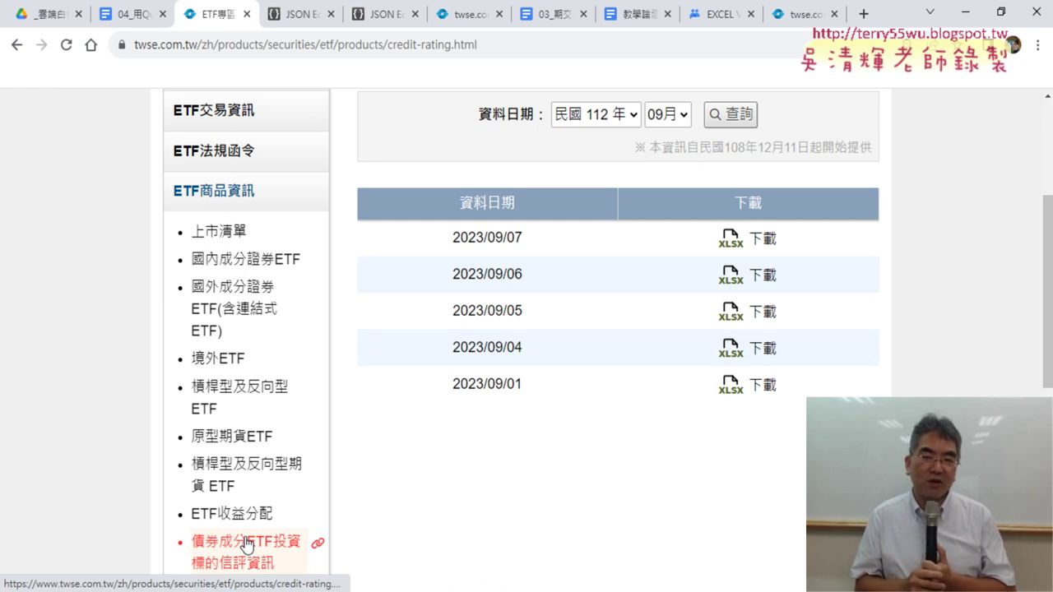
click(247, 544)
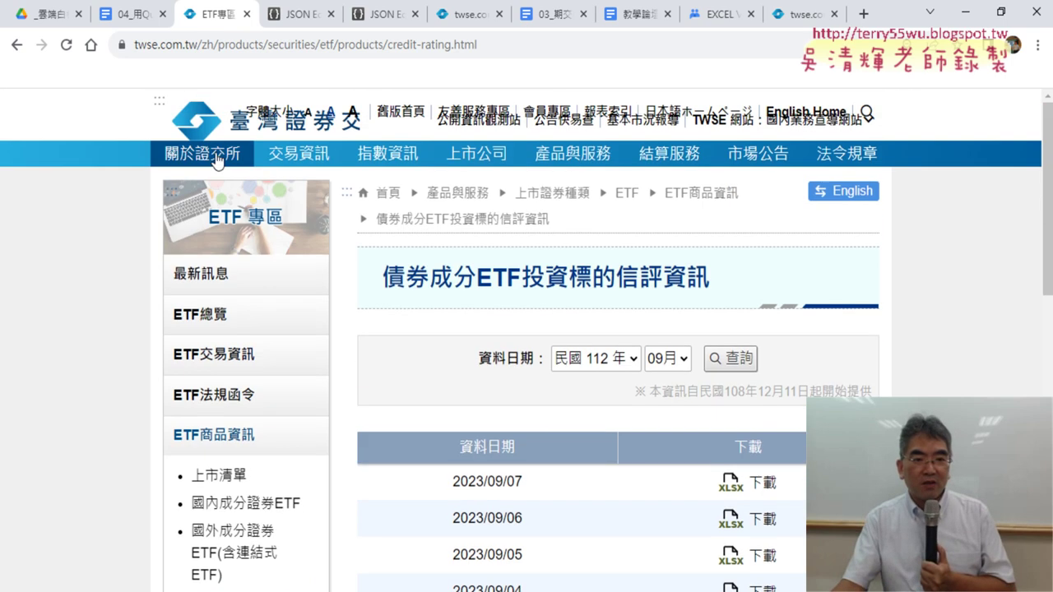
mouse_move(292, 153)
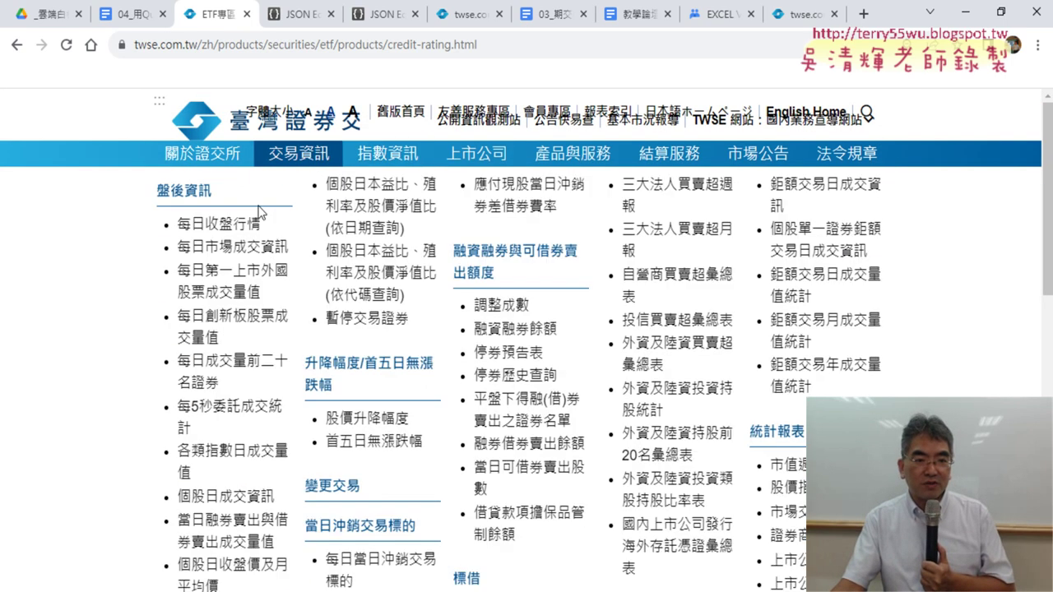
Step: Open the 每日收盤行情 page, set the day to 01日, and open developer tools
click(215, 227)
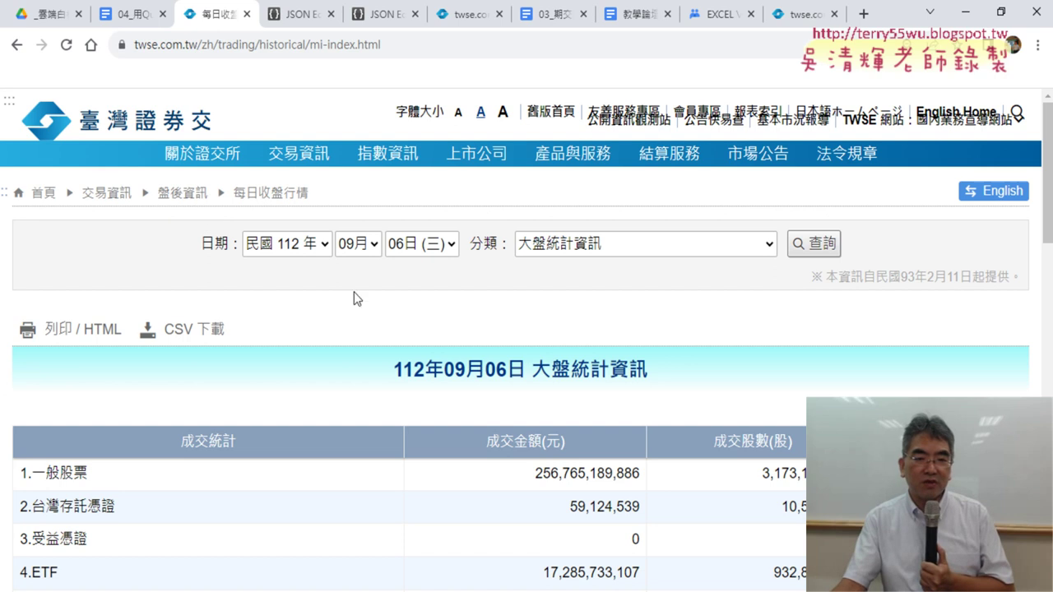
click(403, 247)
click(411, 268)
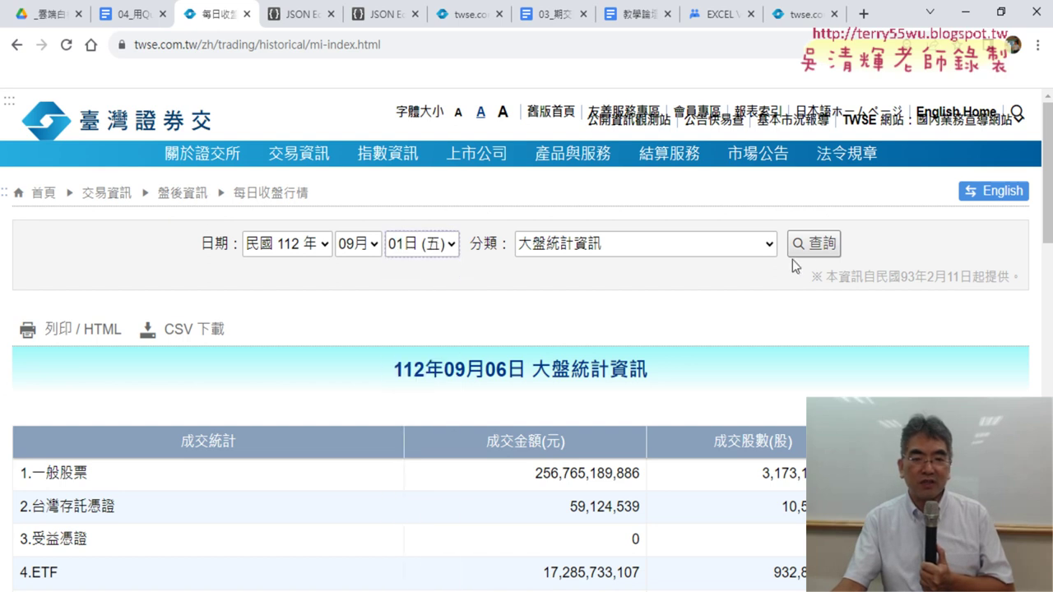
right_click(656, 277)
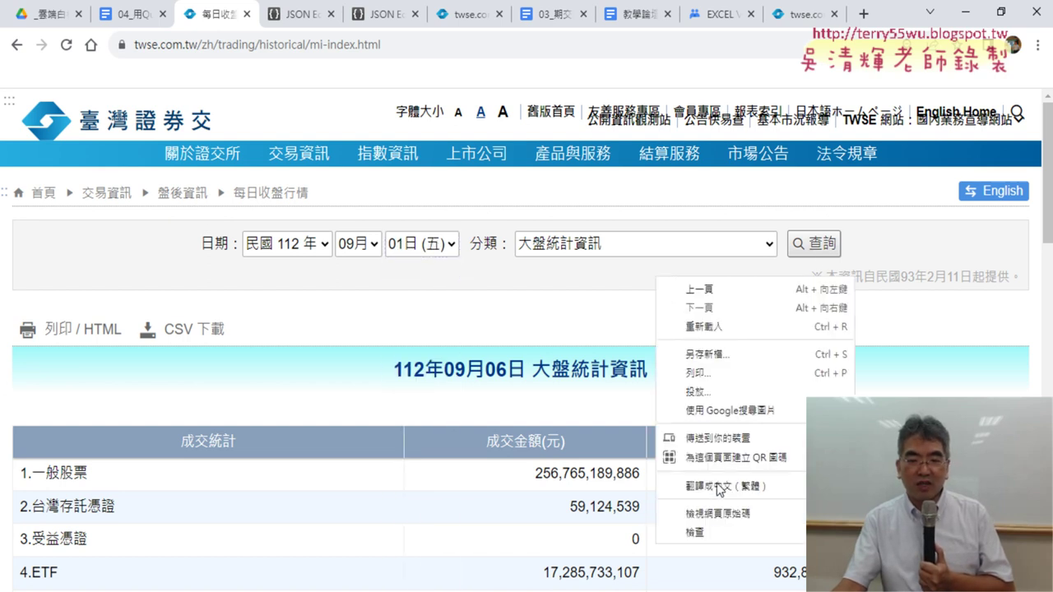
click(712, 532)
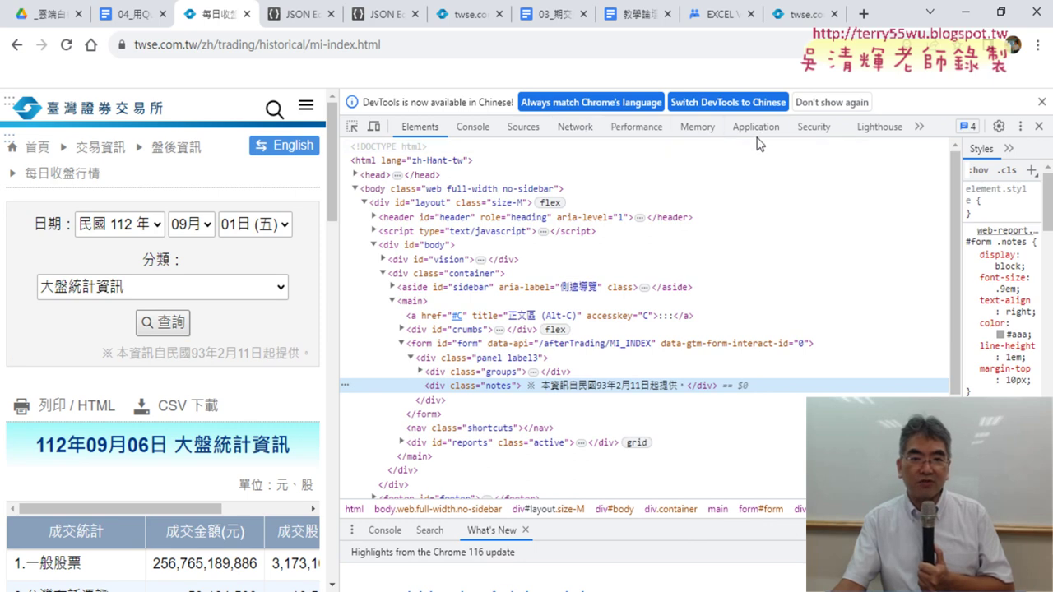
Step: Clear Network, rerun the query, and preview the MI_INDEX?date=20230901 JSON with stat, tables, params
click(574, 130)
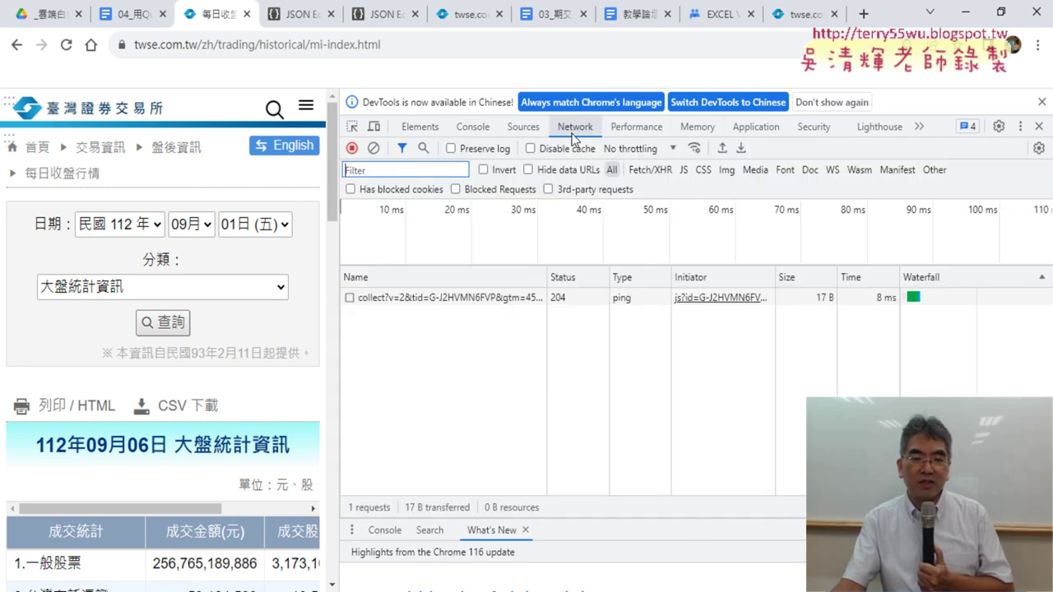
click(374, 149)
click(163, 325)
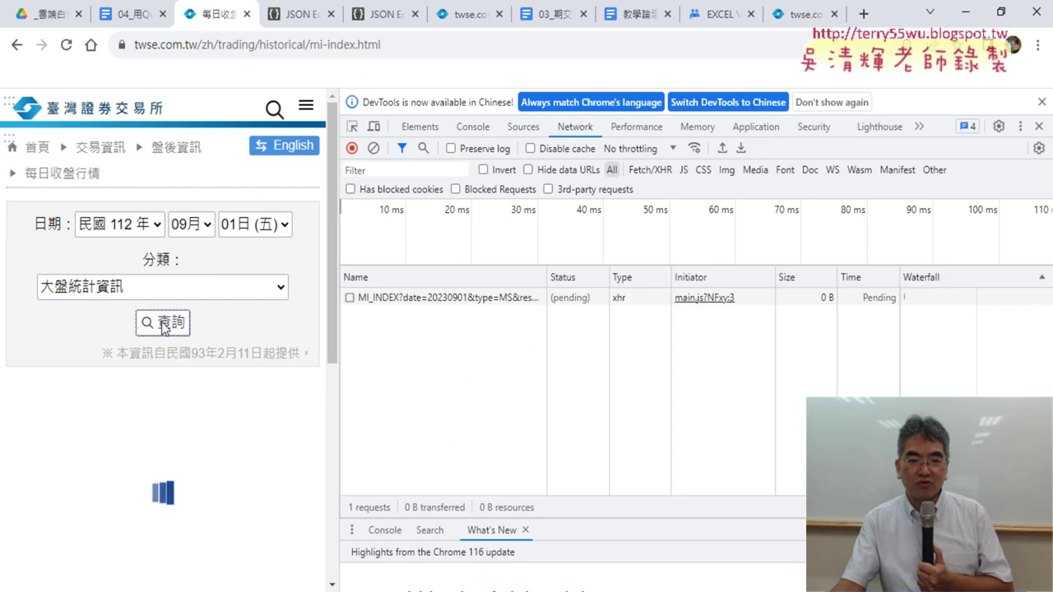
click(462, 306)
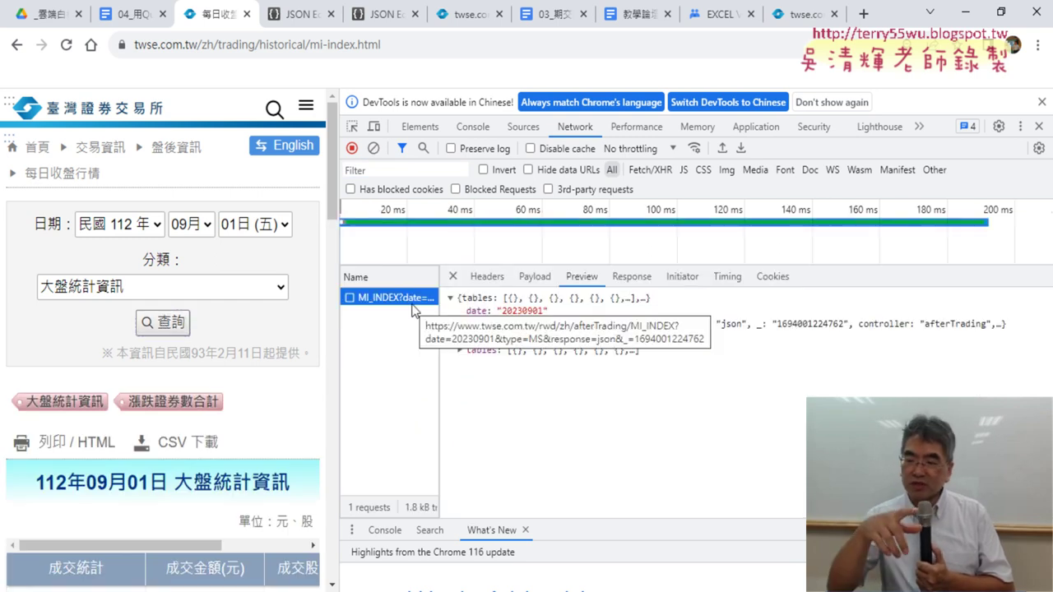
click(450, 300)
click(451, 300)
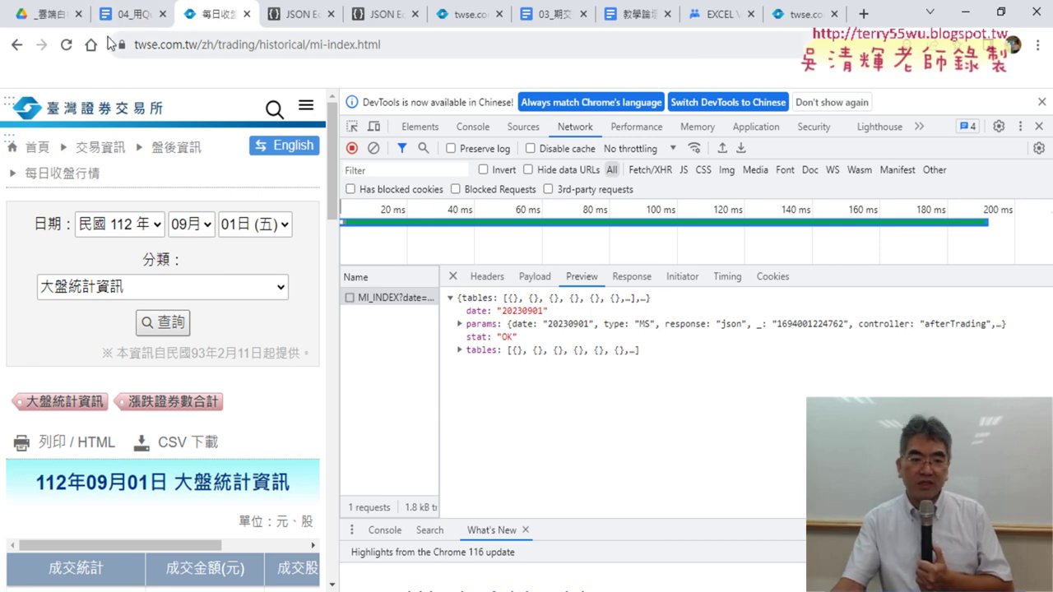
Step: Switch to the 04_ lesson notes and review the blue POST explanation paragraph
click(125, 16)
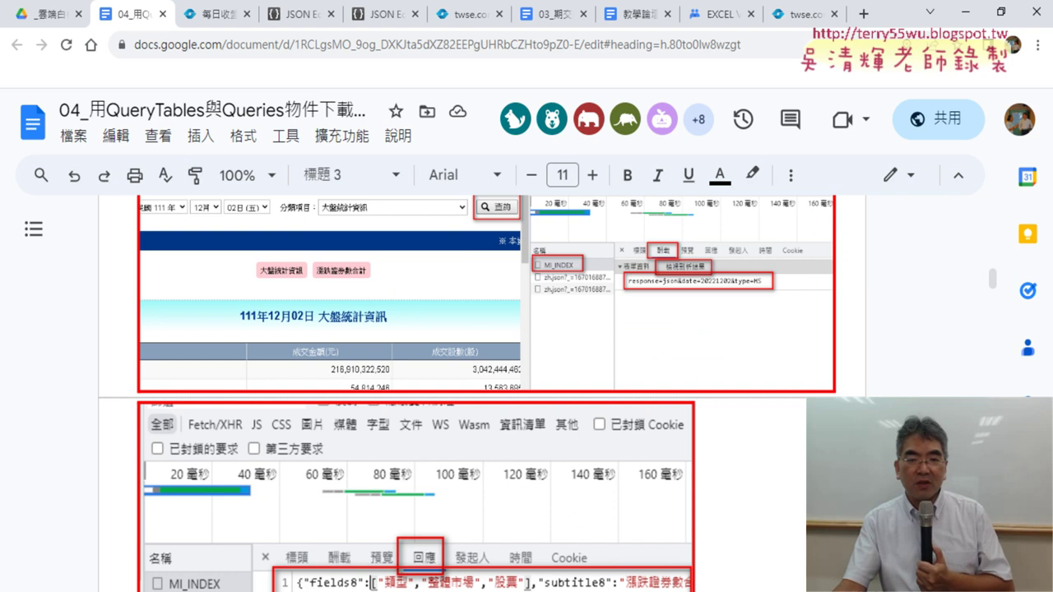
scroll(481, 395, up, 5)
scroll(481, 395, up, 3)
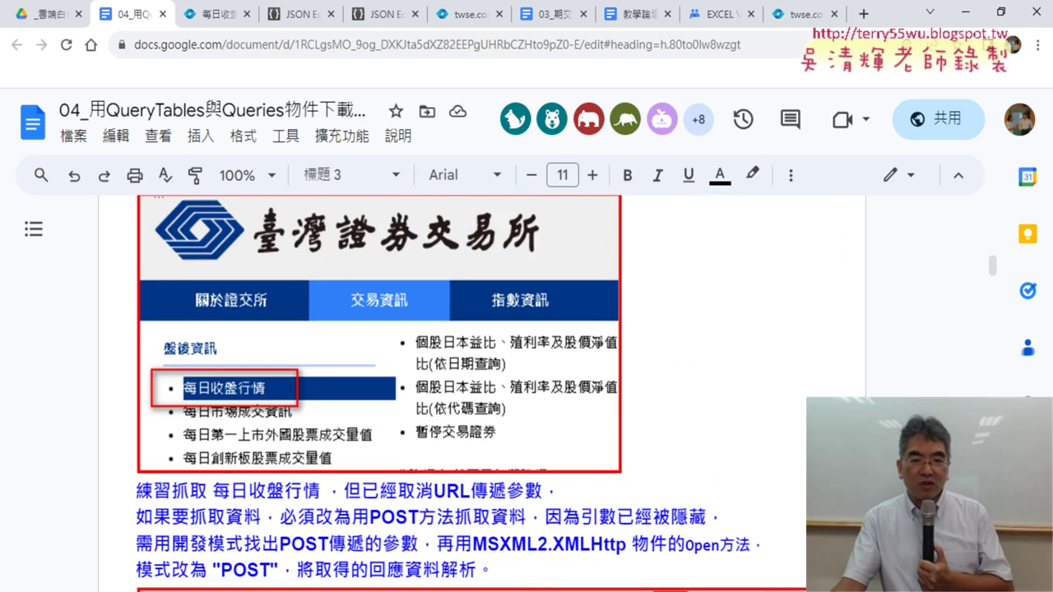
scroll(481, 395, up, 1)
scroll(481, 395, up, 1)
scroll(482, 395, up, 2)
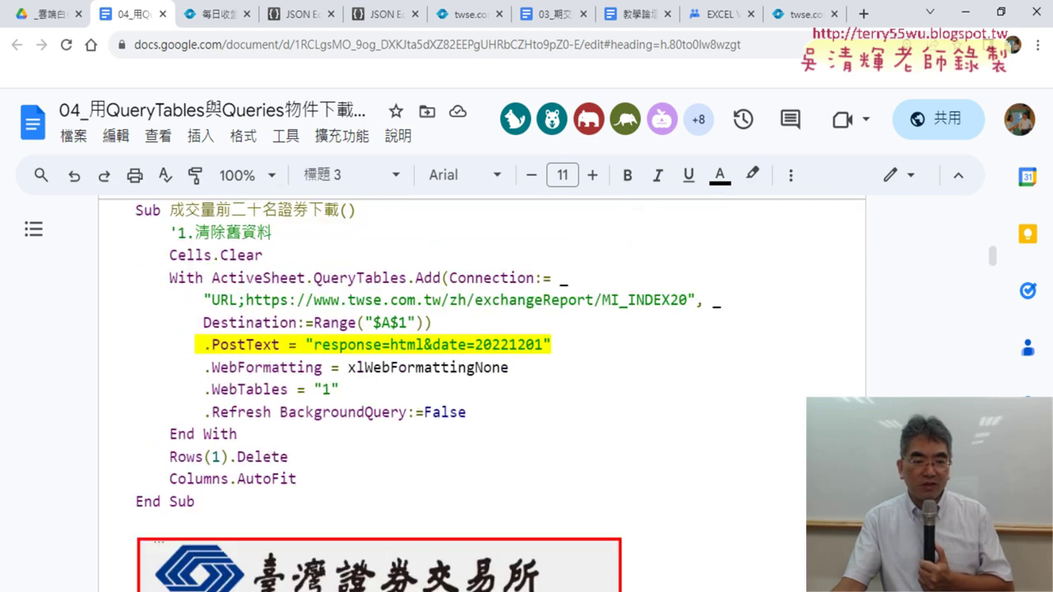
scroll(481, 395, up, 2)
scroll(481, 394, down, 2)
scroll(481, 395, down, 3)
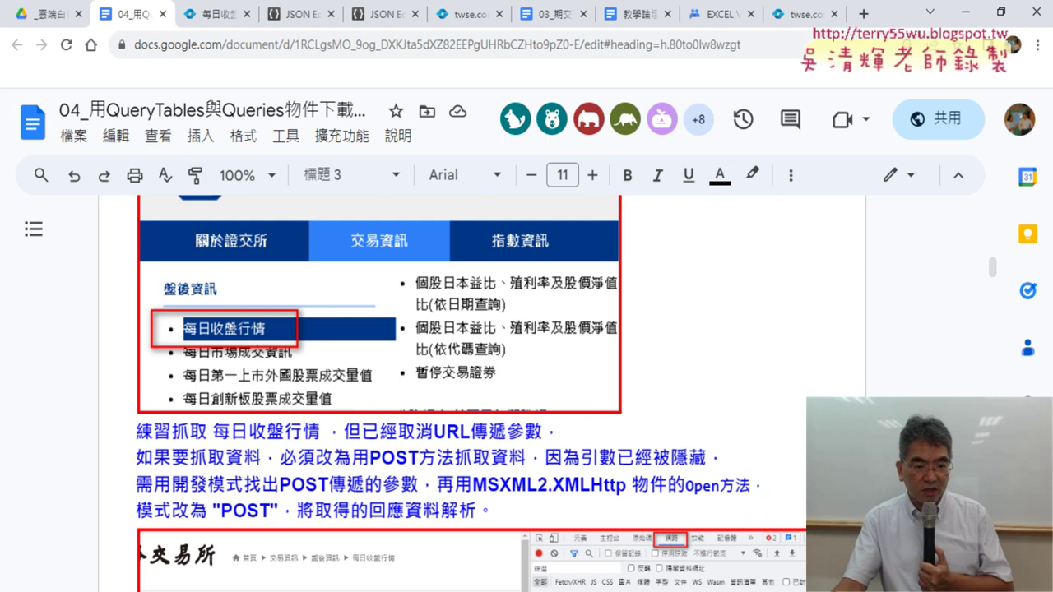
scroll(481, 395, down, 2)
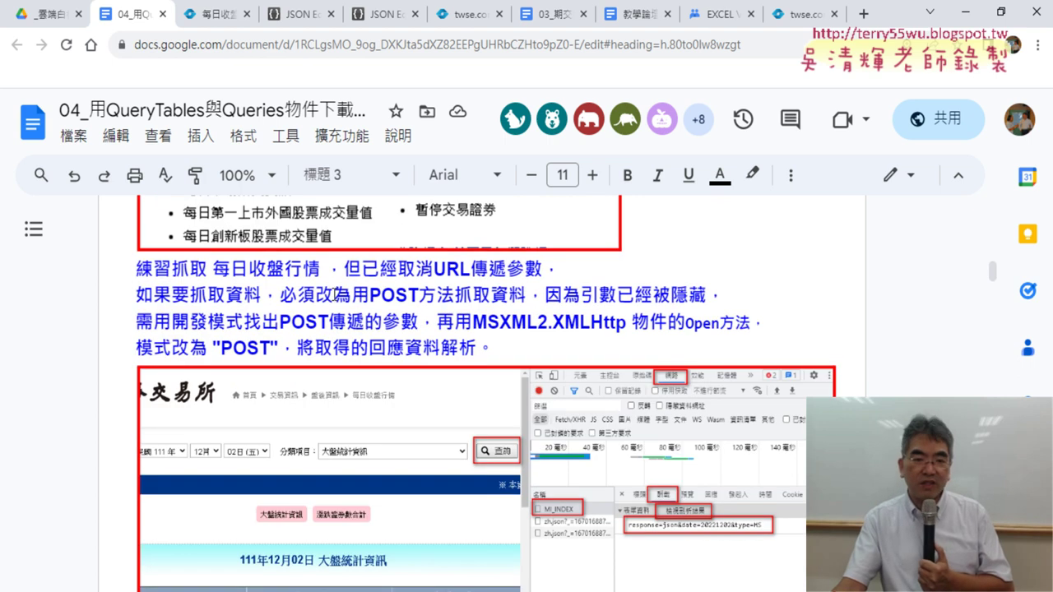
mouse_move(136, 269)
mouse_down()
mouse_move(367, 269)
mouse_move(472, 294)
mouse_up()
click(436, 322)
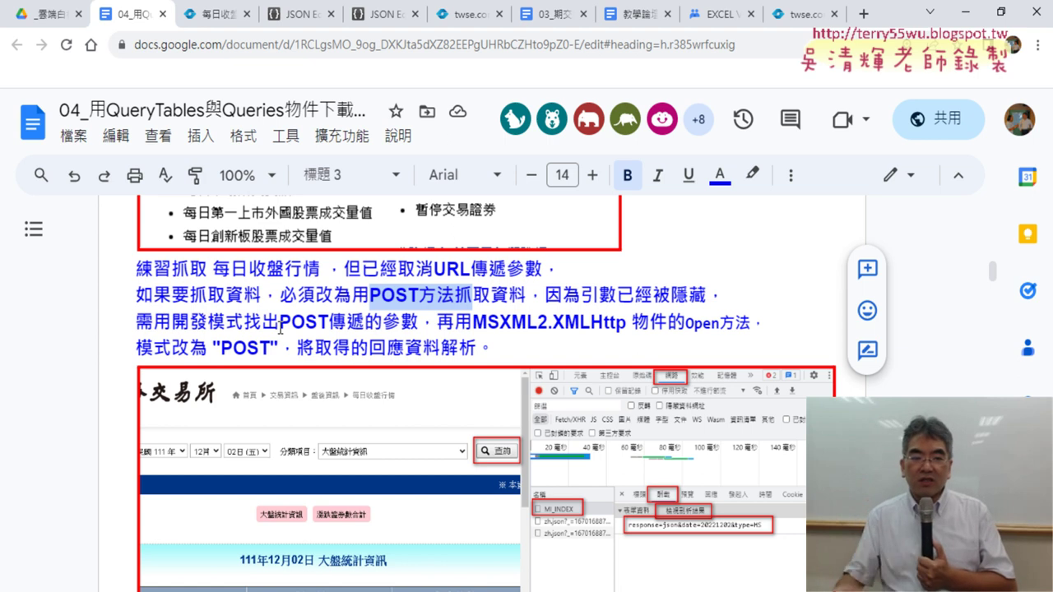
Step: Scroll down to the XMLHTTP macro and highlight the step 1 heading about JSON responses
scroll(384, 303, down, 2)
scroll(428, 313, down, 1)
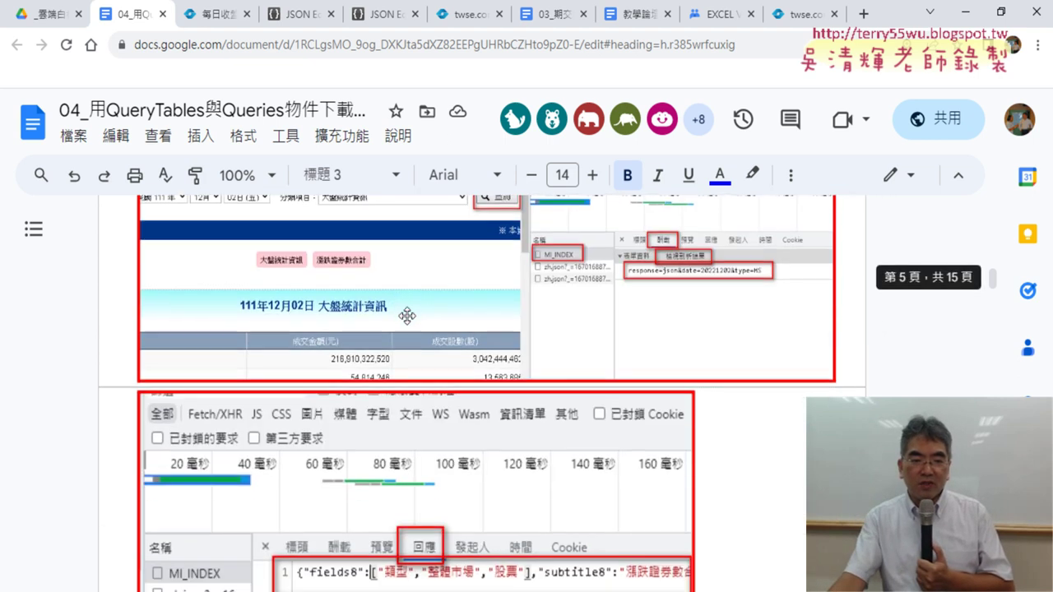
scroll(493, 329, down, 2)
scroll(557, 342, down, 3)
scroll(576, 346, down, 4)
scroll(605, 350, down, 3)
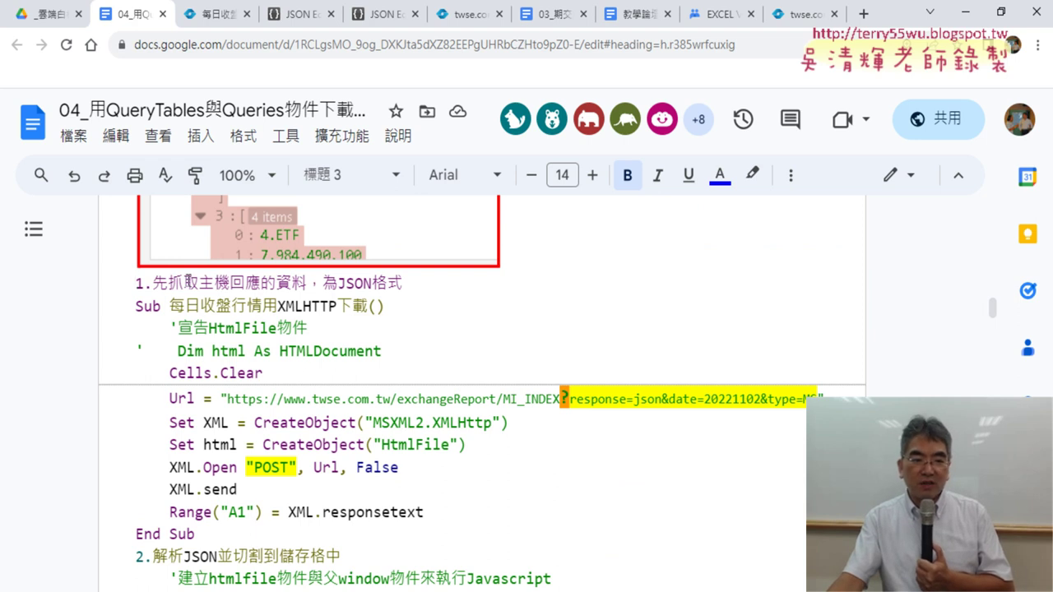
drag(212, 283, 402, 284)
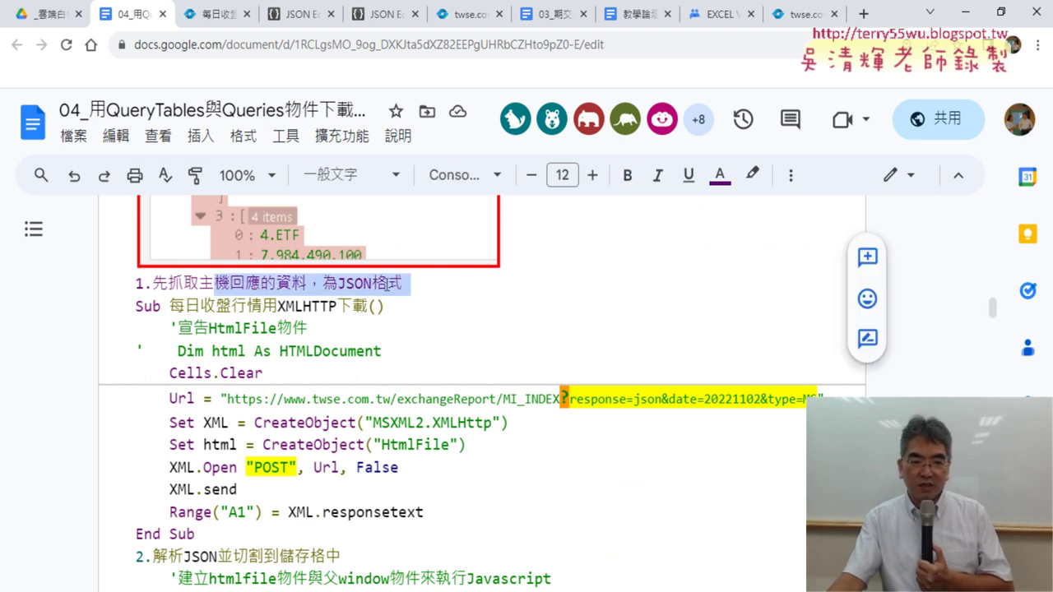
Step: Glance at the TWSE daily closing page, then return to the lesson notes document
click(388, 283)
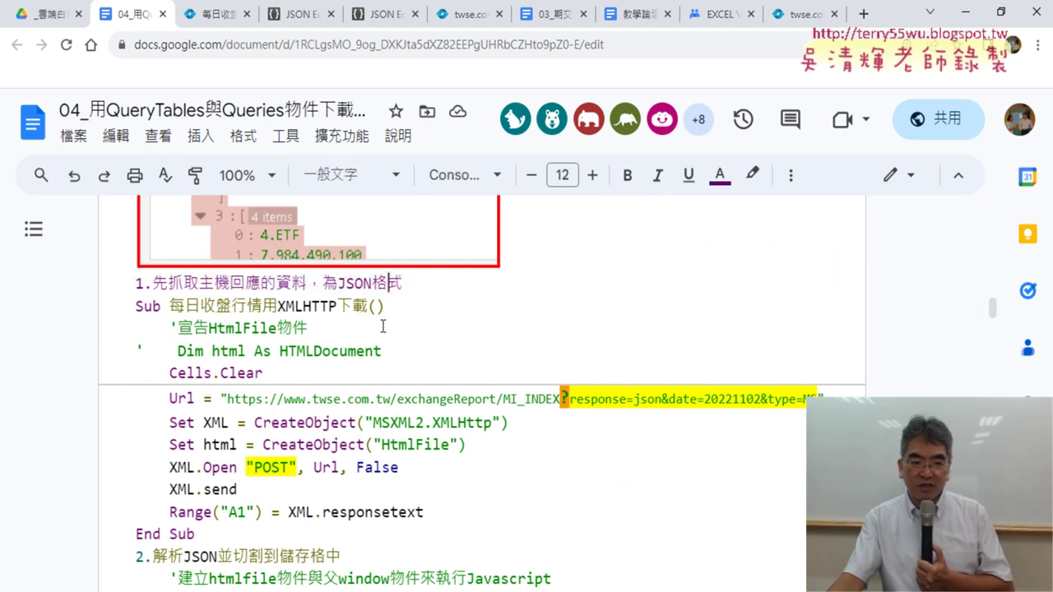
click(230, 21)
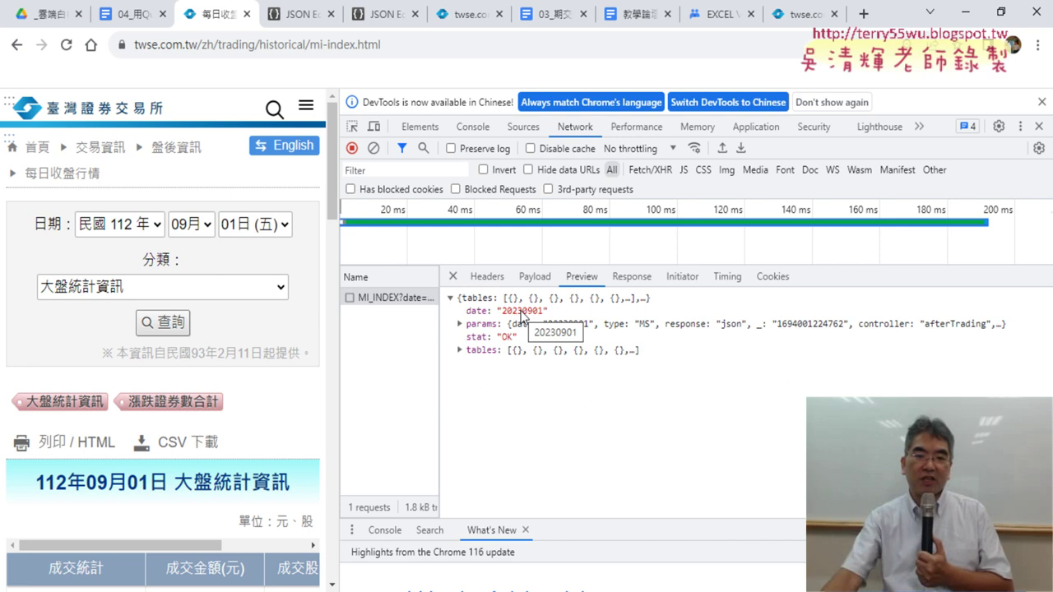
click(129, 17)
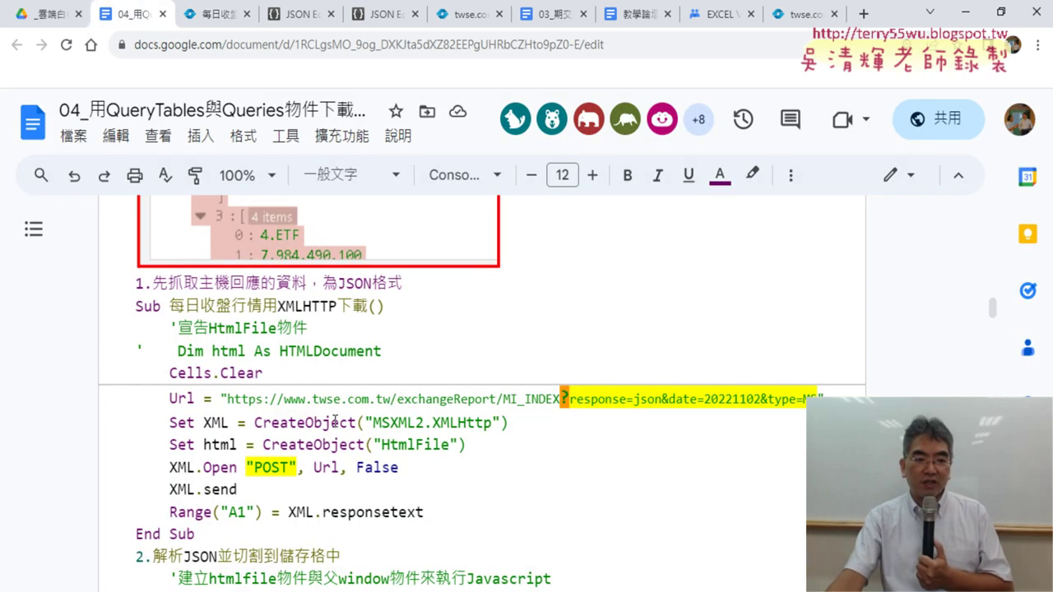
scroll(334, 422, down, 2)
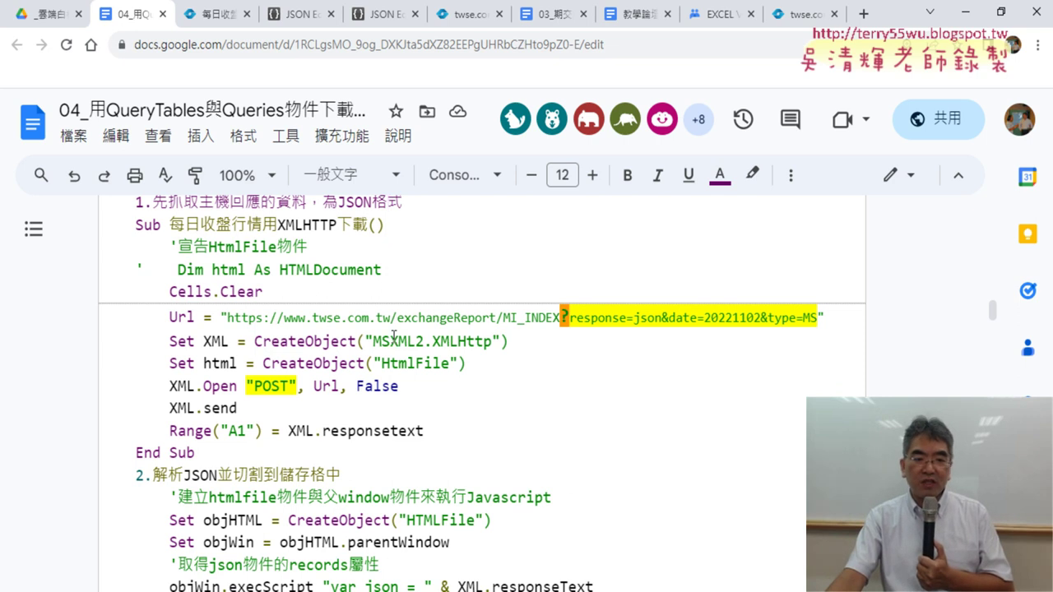
Step: Highlight XMLHttp, the Set html CreateObject line and XML.responsetext, then select the whole macro
drag(434, 340, 478, 341)
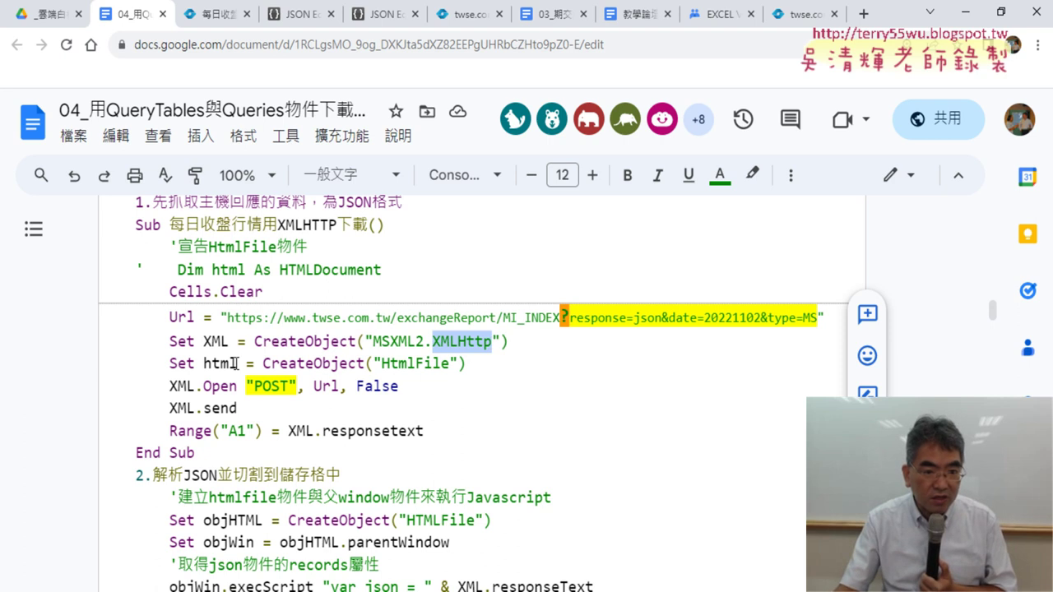
drag(484, 362, 133, 359)
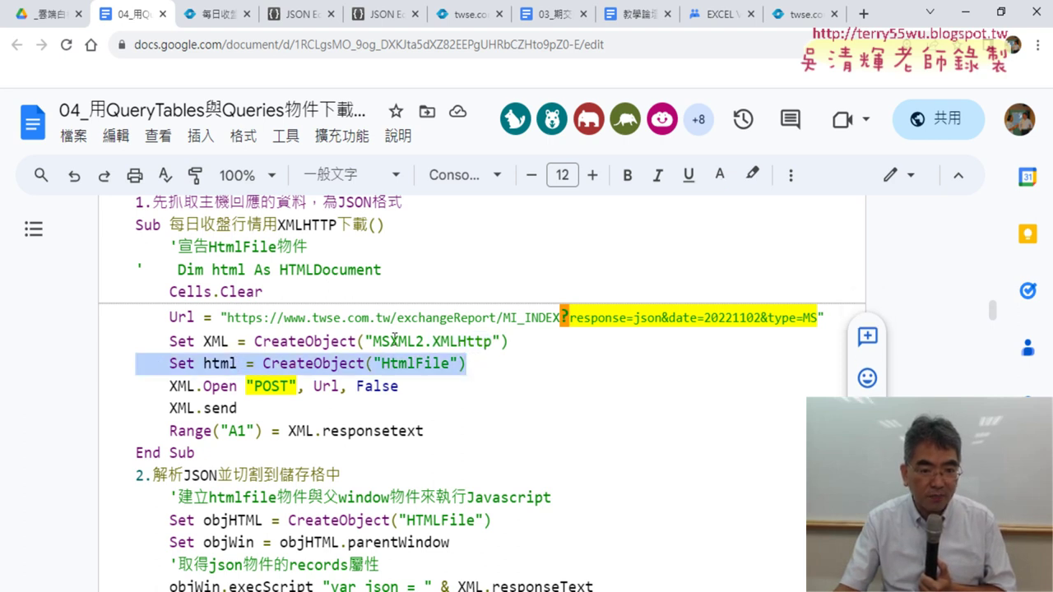
drag(450, 430, 290, 428)
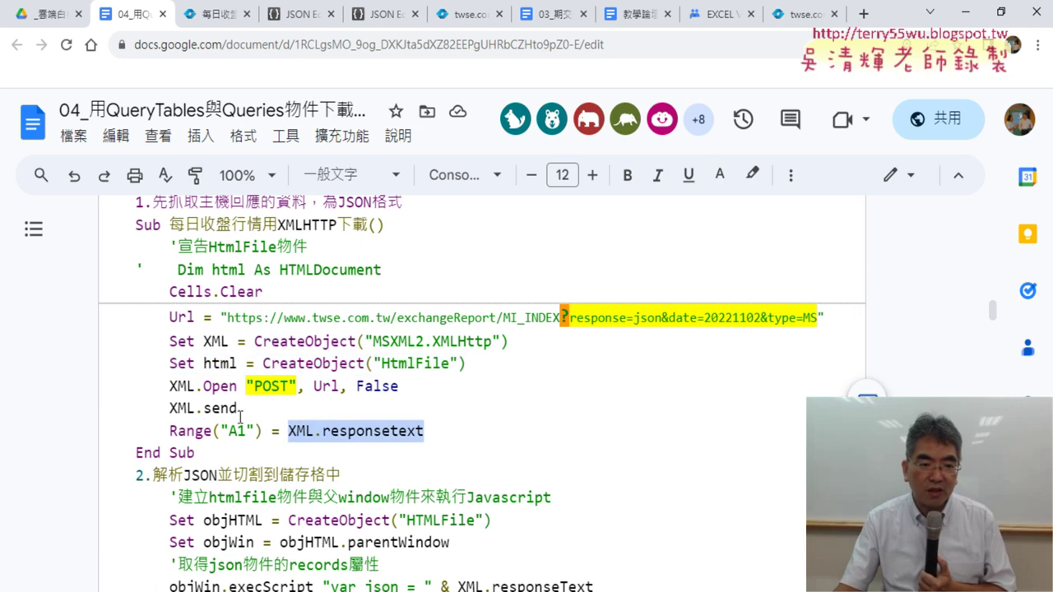
drag(210, 453, 123, 226)
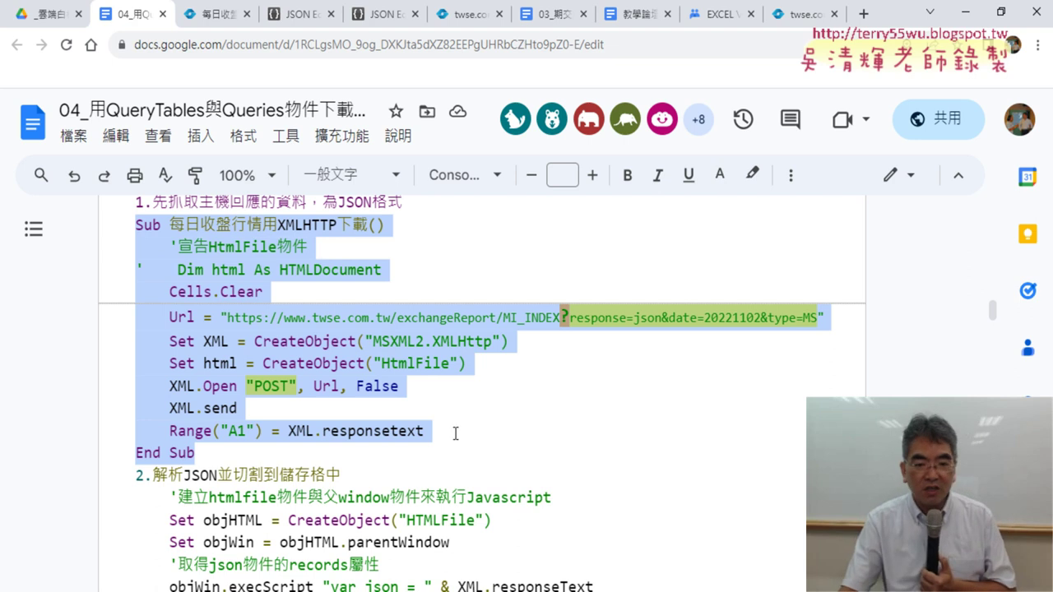
Step: Paste the copied POST version over the old 每日收盤行情用XMLHTTP下載 macro in the VBA editor
key(alt+Tab)
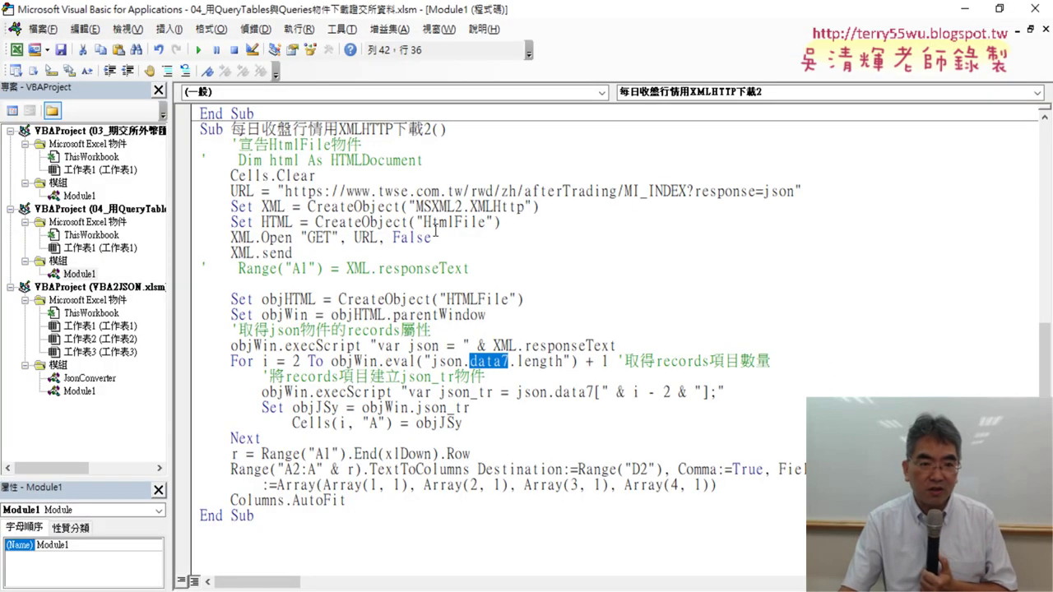
scroll(307, 492, up, 4)
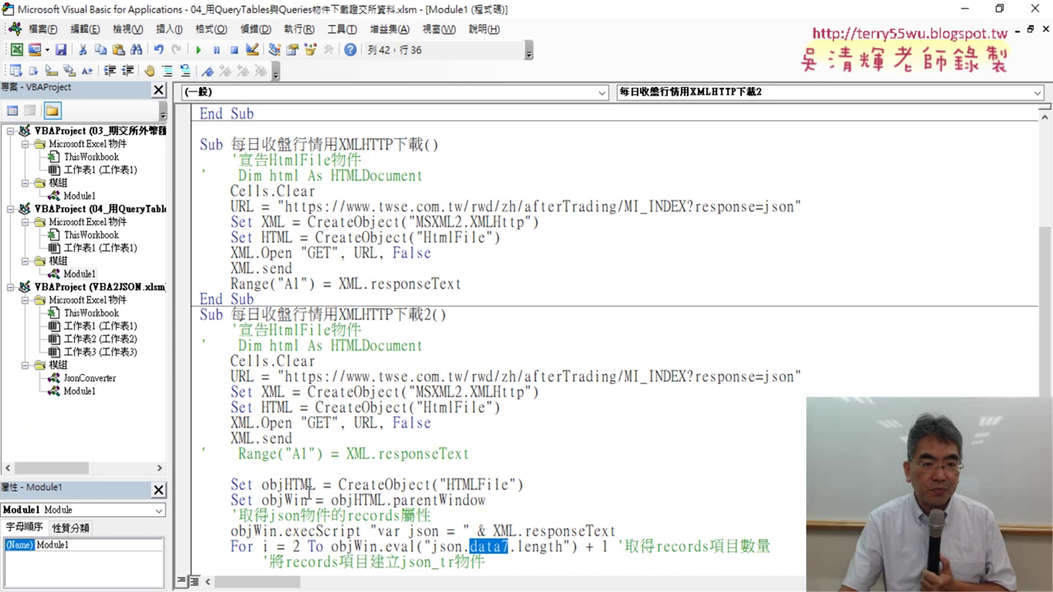
scroll(310, 491, up, 4)
scroll(317, 485, down, 4)
scroll(325, 476, up, 1)
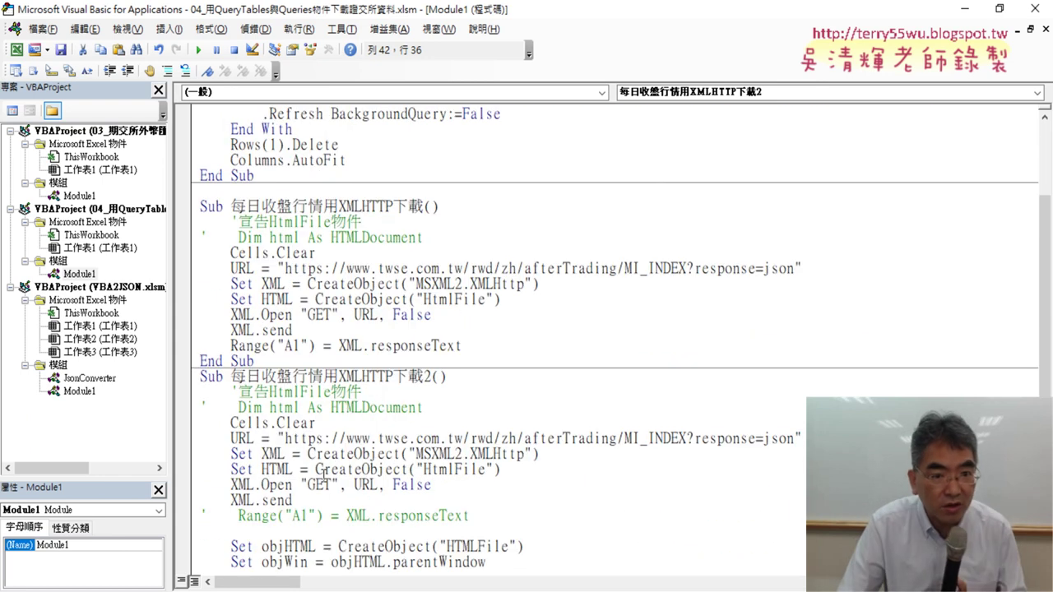
drag(265, 362, 200, 206)
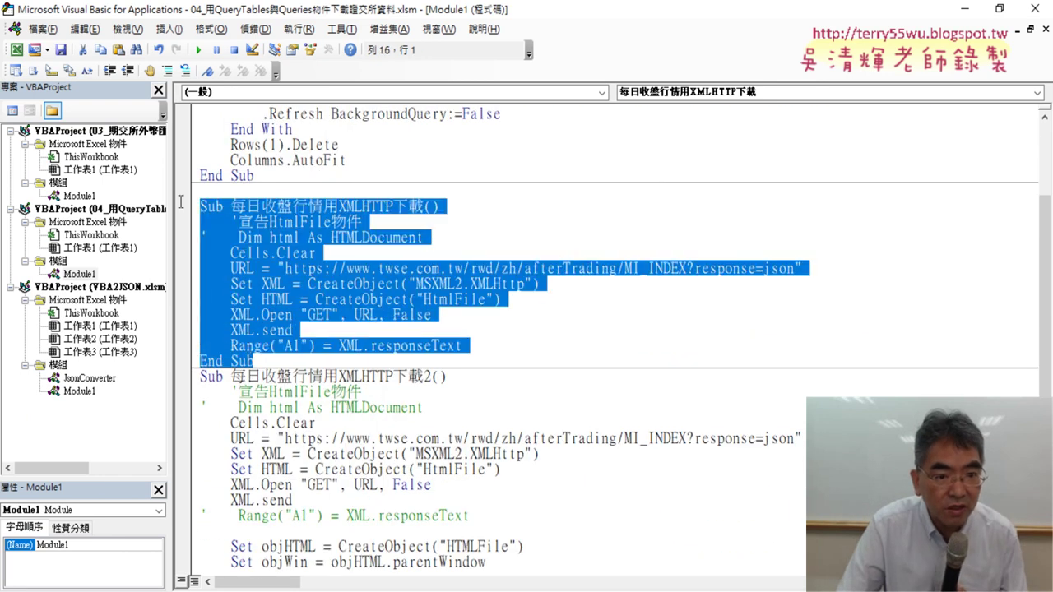
text(Sub 每日收盤行情用XMLHTTP下載()     '宣告HtmlFile物件 '    Dim html As HTMLDocument     Cells.Clear     URL = "https://www.twse.com.tw/exchangeReport/MI_INDEX?response=json&date=20221102&type=MS"     Set XML = CreateObject("MSXML2.XMLHttp")     Set HTML = CreateObject("HtmlFile")     XML.Open "POST", URL, False     XML.send     Range("A1") = XML.responsetext End Sub)
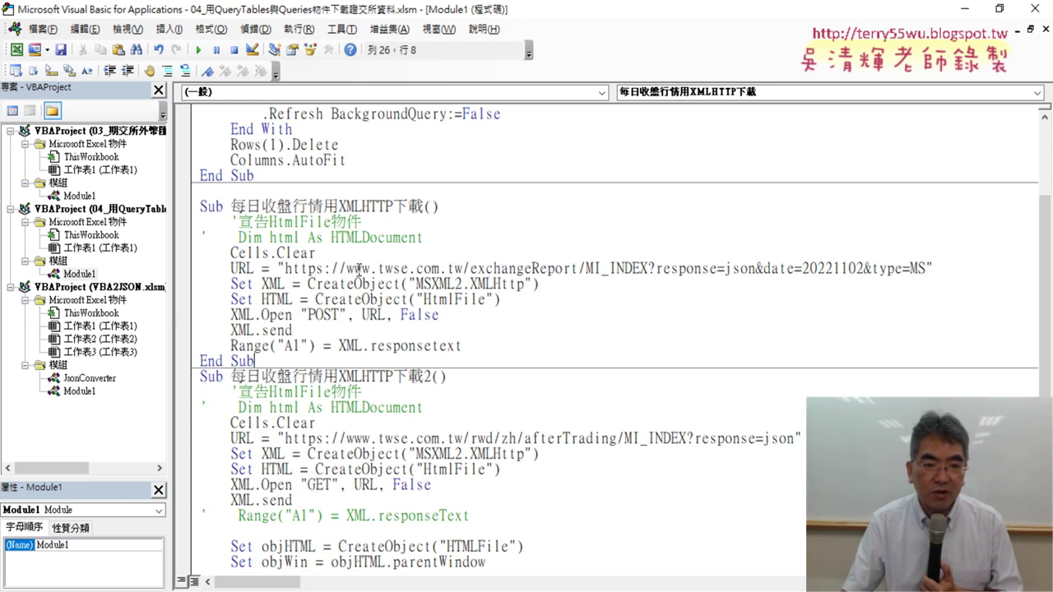
Step: Highlight the MI_INDEX base address and the response, date and type parameters, then restore the editor window
mouse_move(411, 265)
mouse_down()
mouse_move(938, 265)
mouse_move(613, 270)
mouse_move(648, 265)
mouse_up()
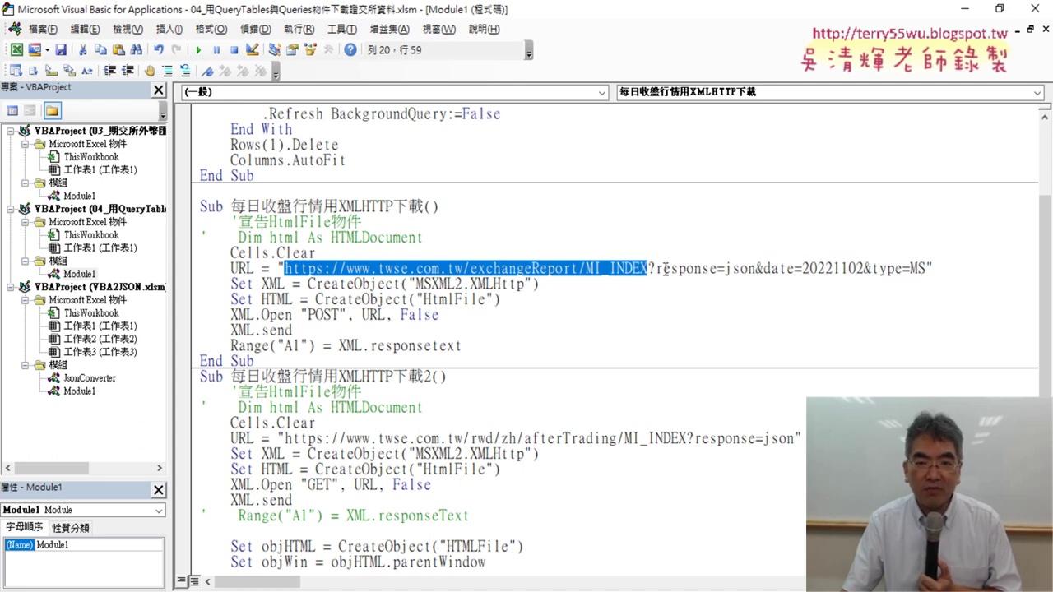
drag(656, 269, 929, 270)
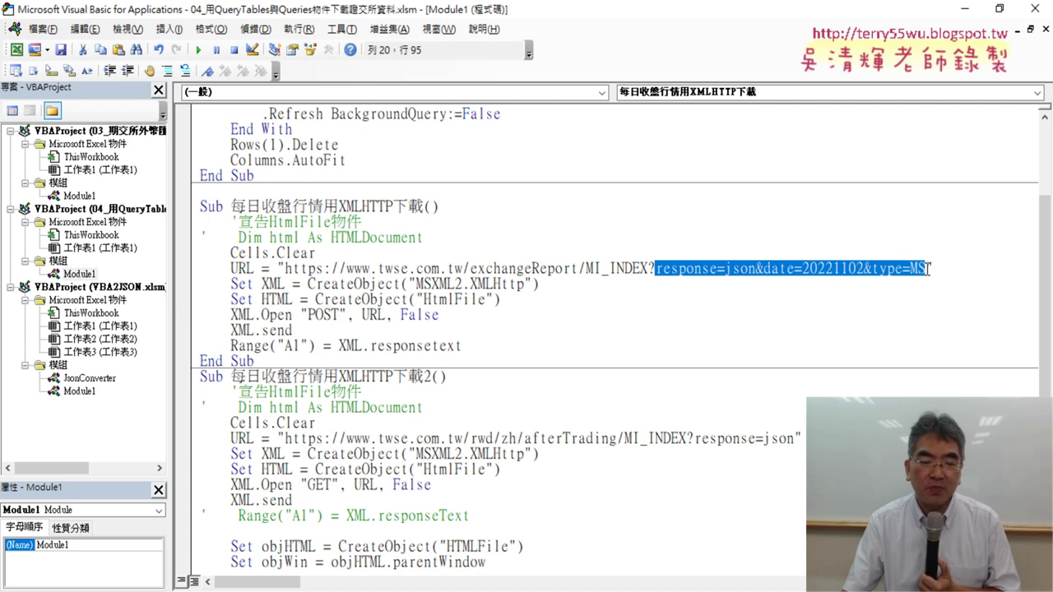
double_click(510, 13)
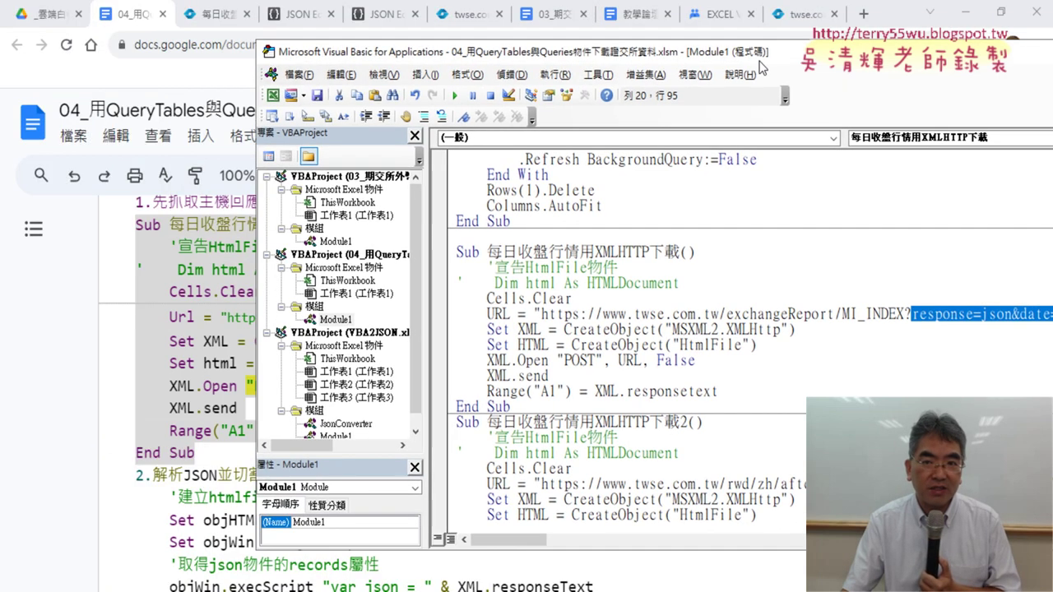
Step: Clear cell A1, widen column A to about 300 px and make row 1 much taller
click(974, 15)
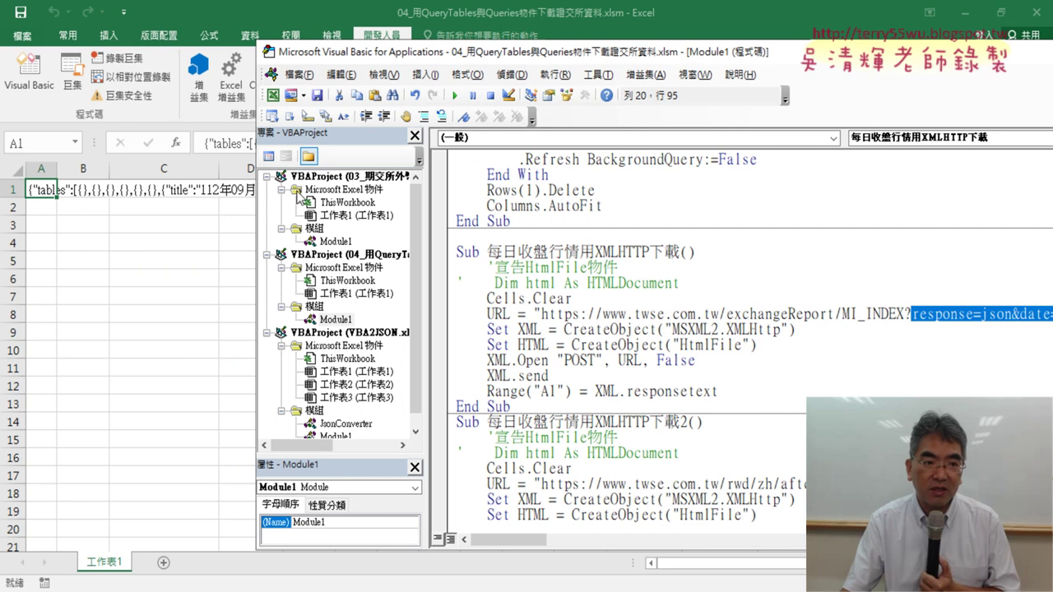
click(58, 187)
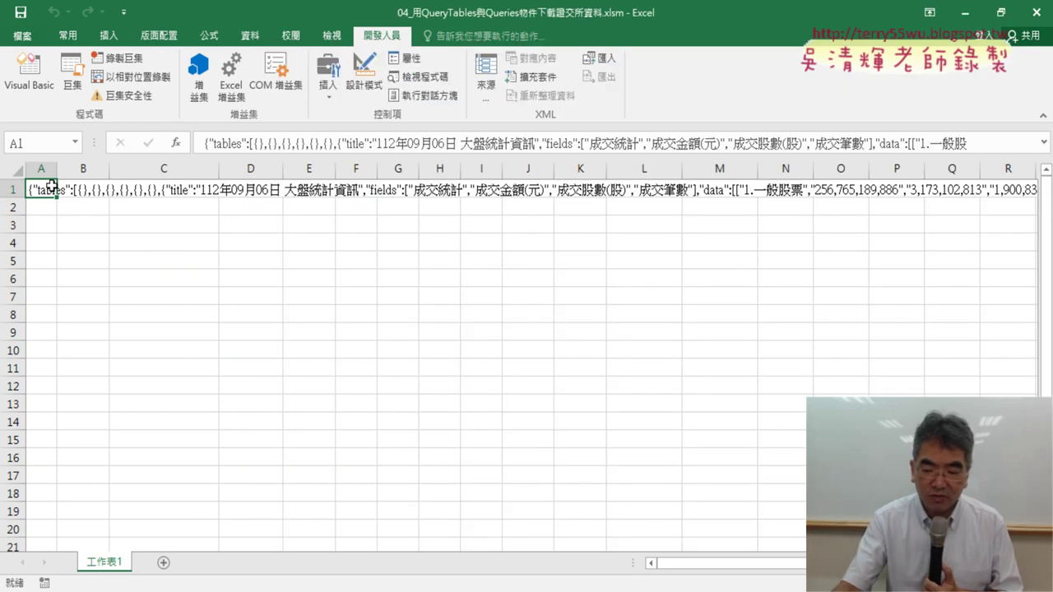
key(Delete)
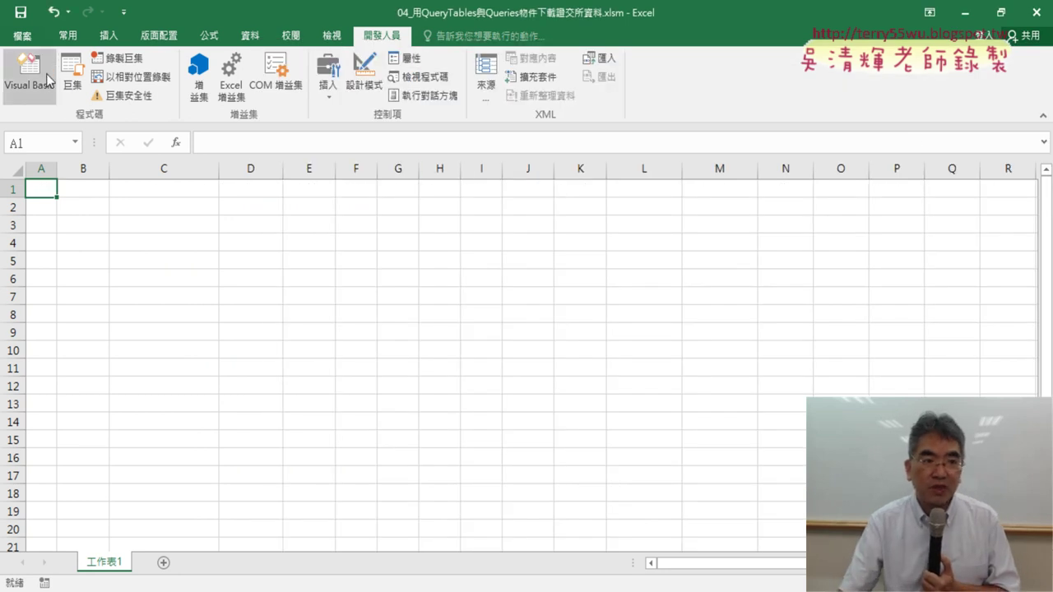
click(29, 72)
click(630, 330)
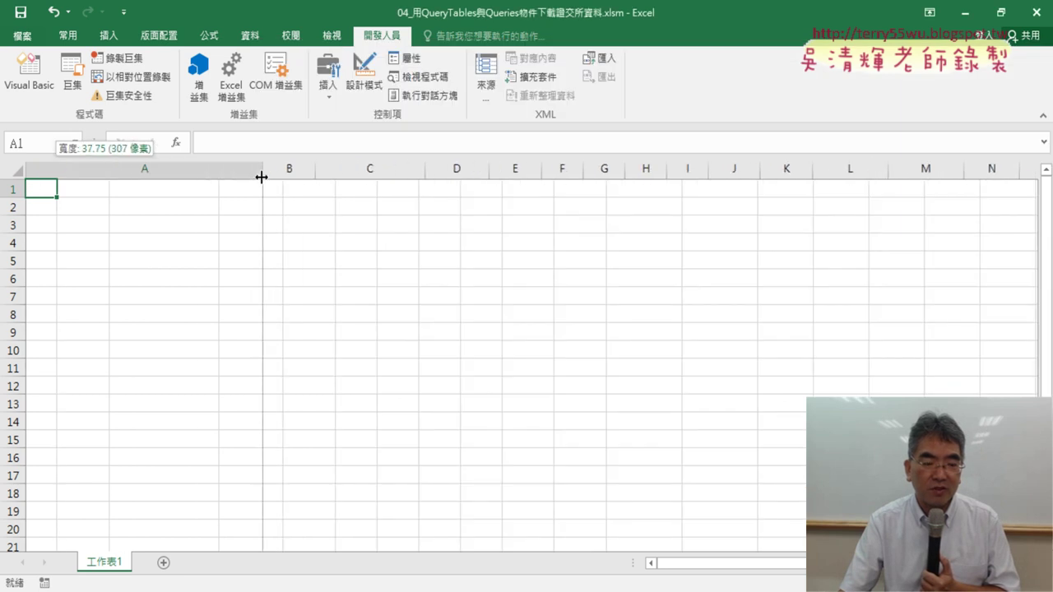
drag(51, 168, 262, 168)
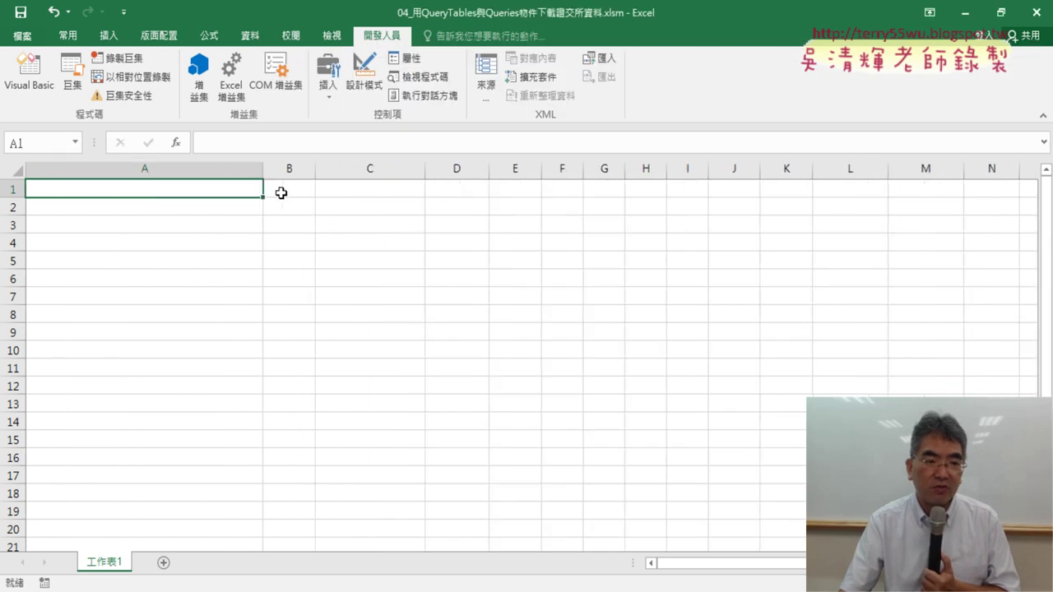
drag(12, 198, 13, 313)
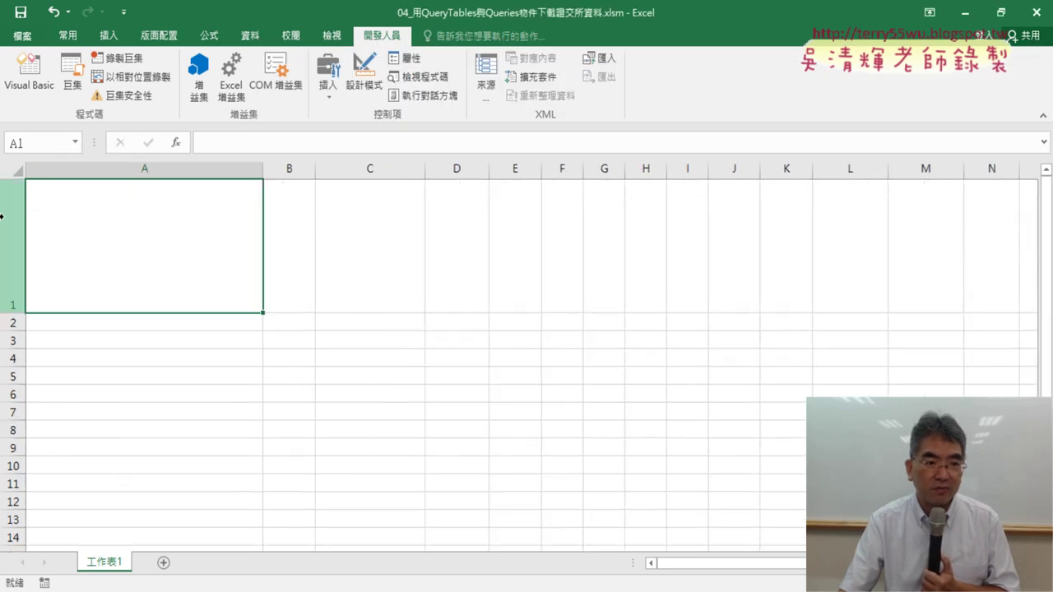
Step: Run the XMLHTTP download macro and expand the formula bar to read the JSON in A1
click(27, 66)
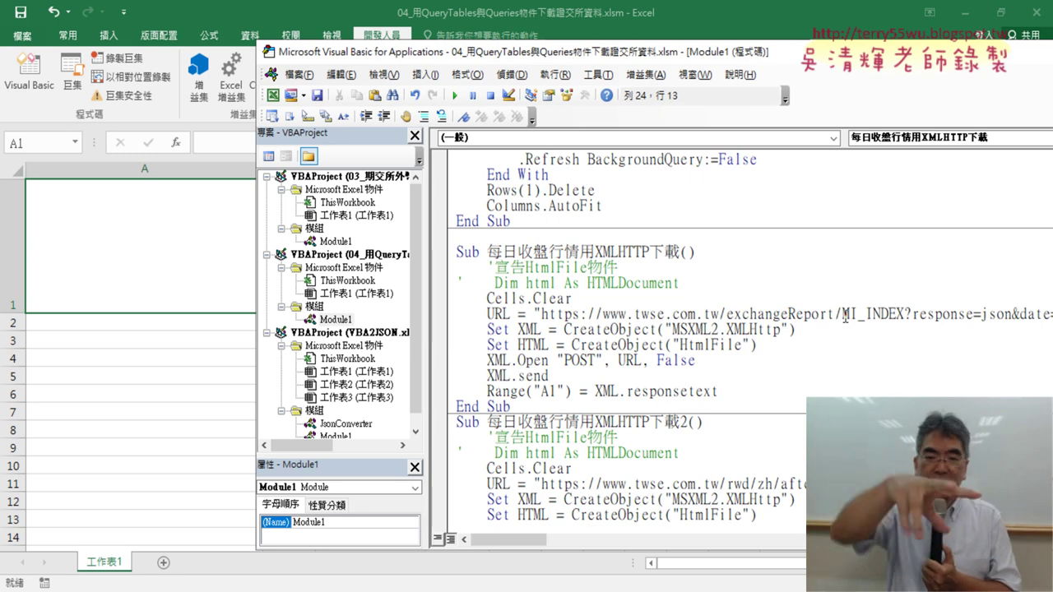
click(845, 317)
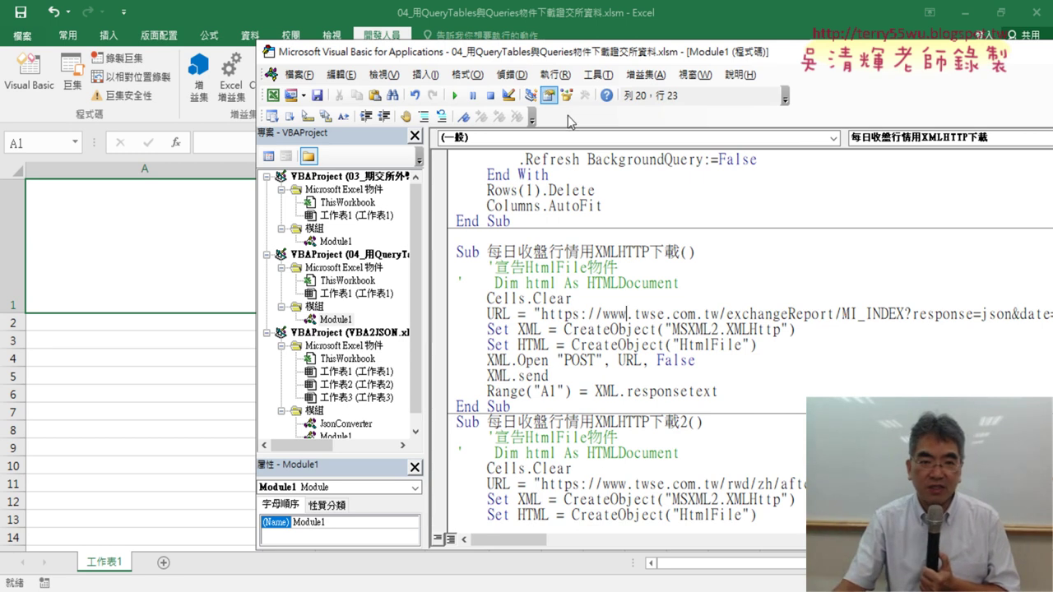
click(471, 97)
click(158, 241)
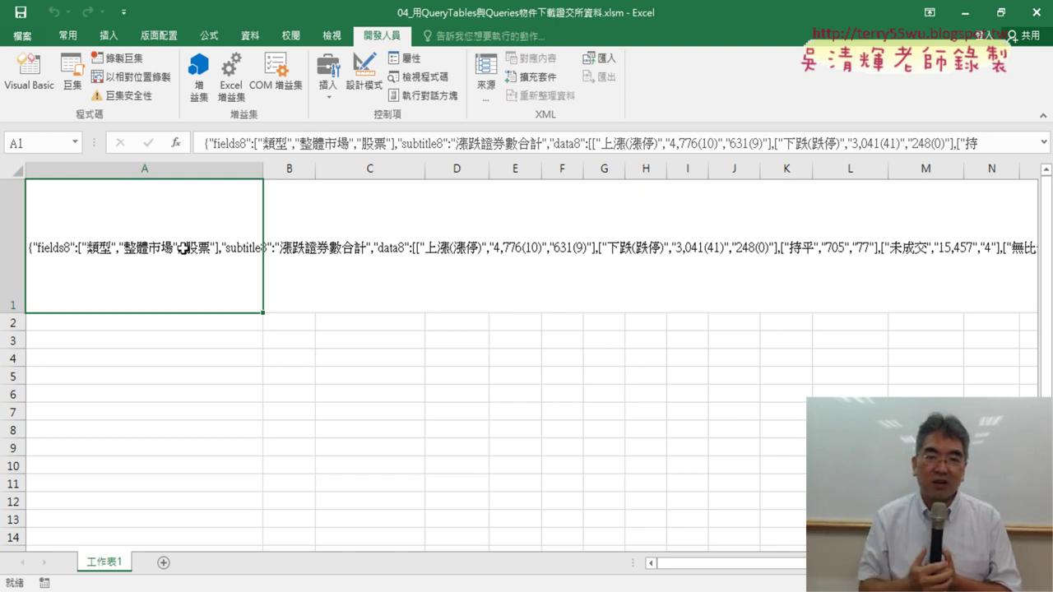
click(1044, 144)
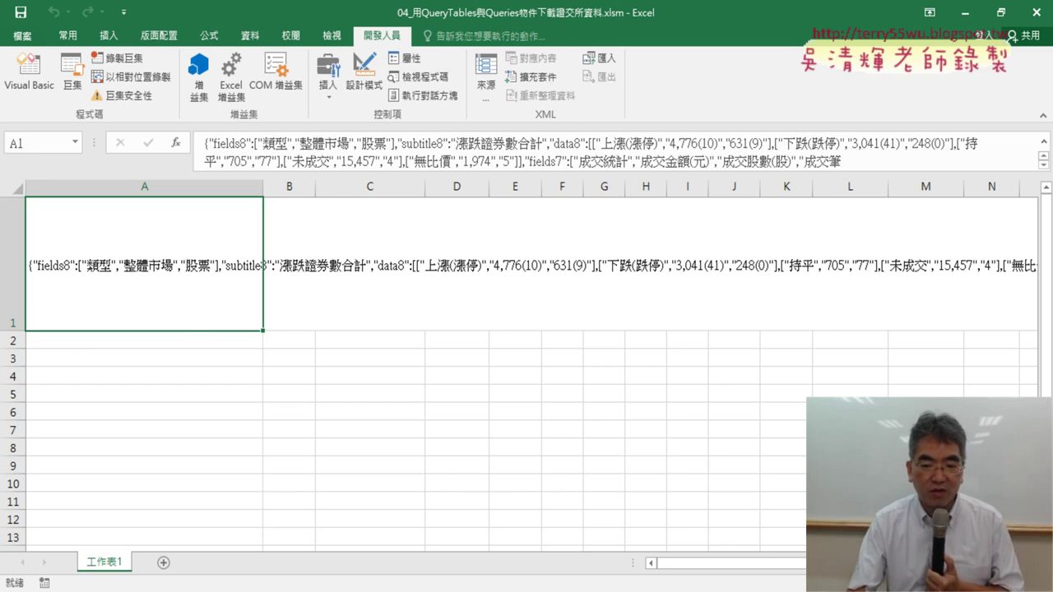
Step: Stop the classroom screen broadcast and bring up the Google Docs macro notes
key(alt+Tab)
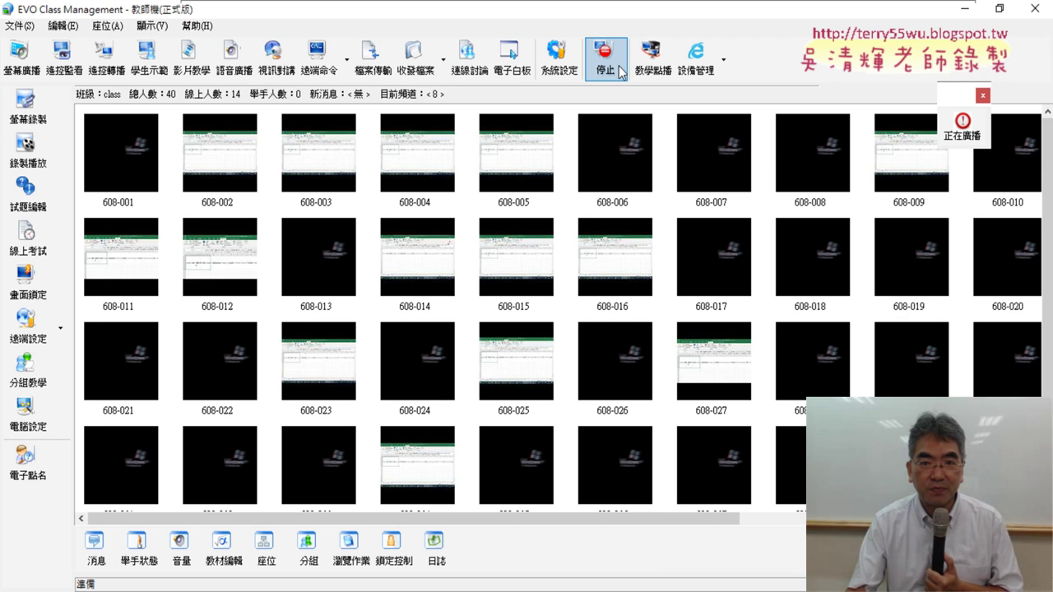
click(621, 72)
key(alt+Tab)
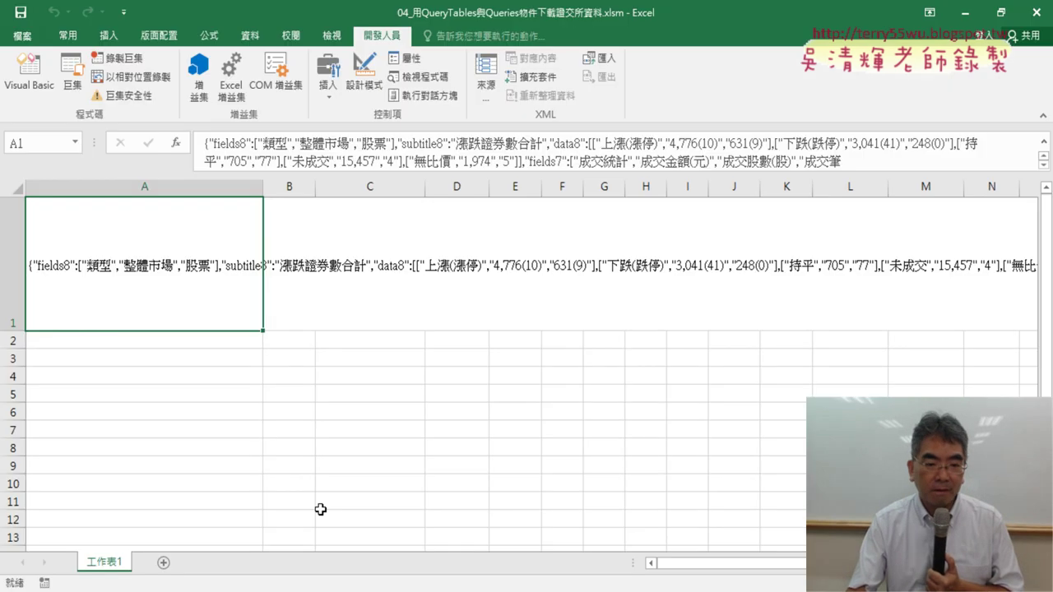
key(alt+Tab)
scroll(520, 364, up, 1)
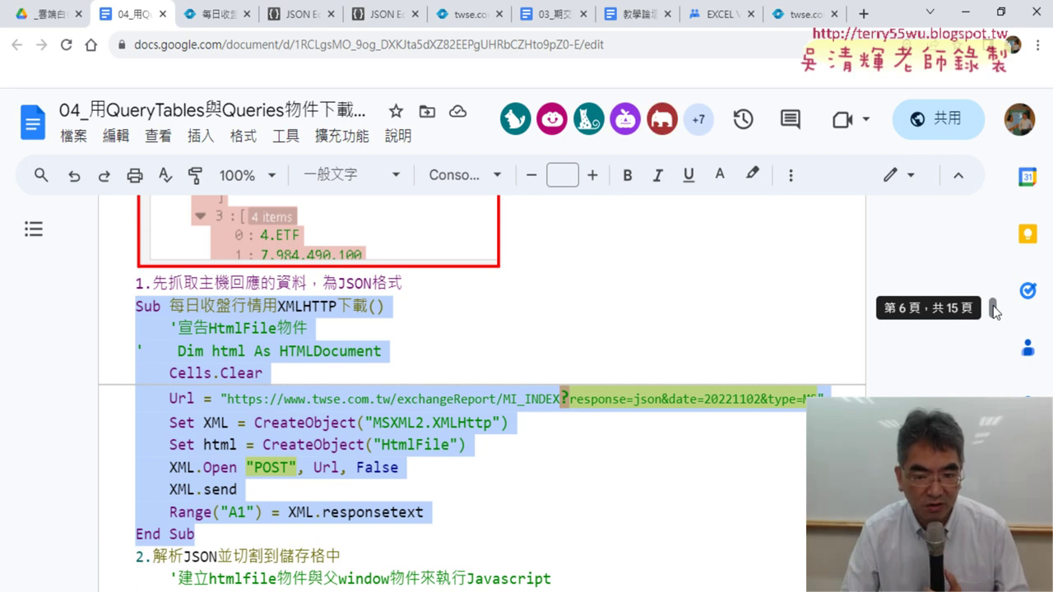
Step: Scroll through the data7 parsing macro in Module1, check the parsed rows, and return to the notes
key(alt+Tab)
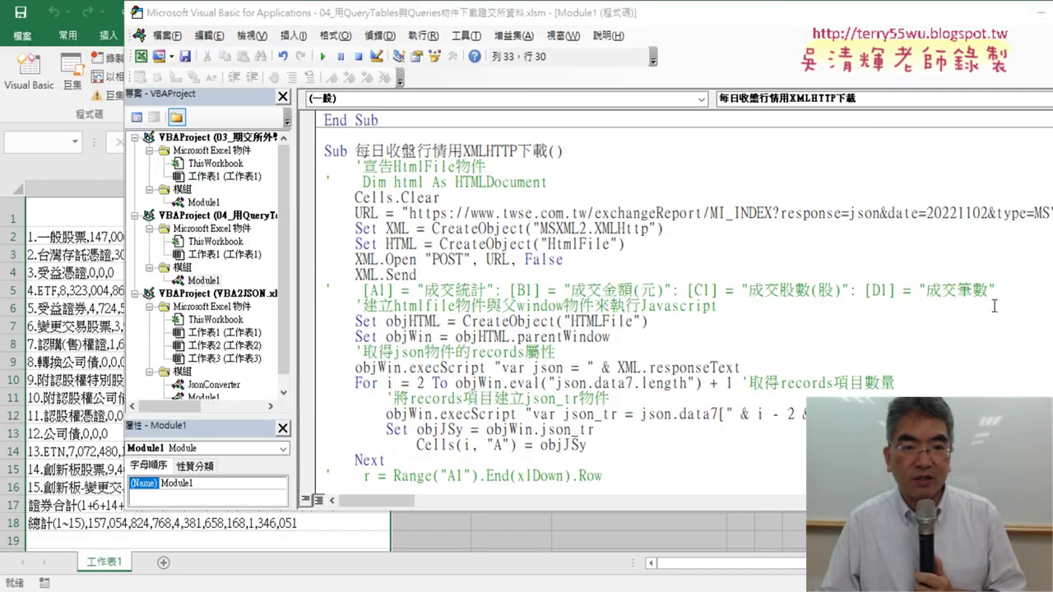
scroll(828, 320, up, 2)
scroll(782, 309, up, 2)
click(746, 302)
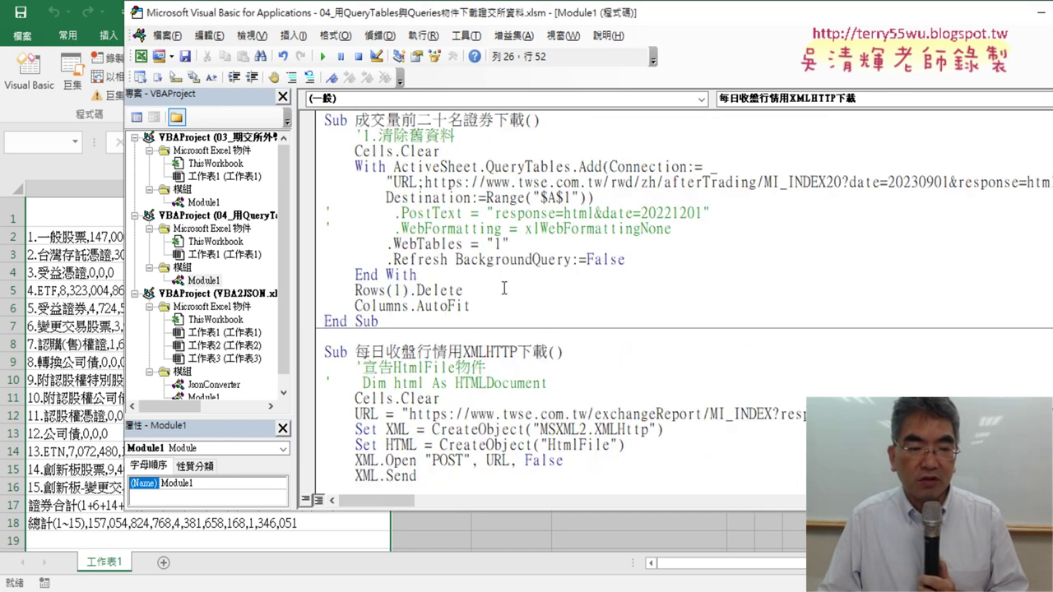
click(62, 214)
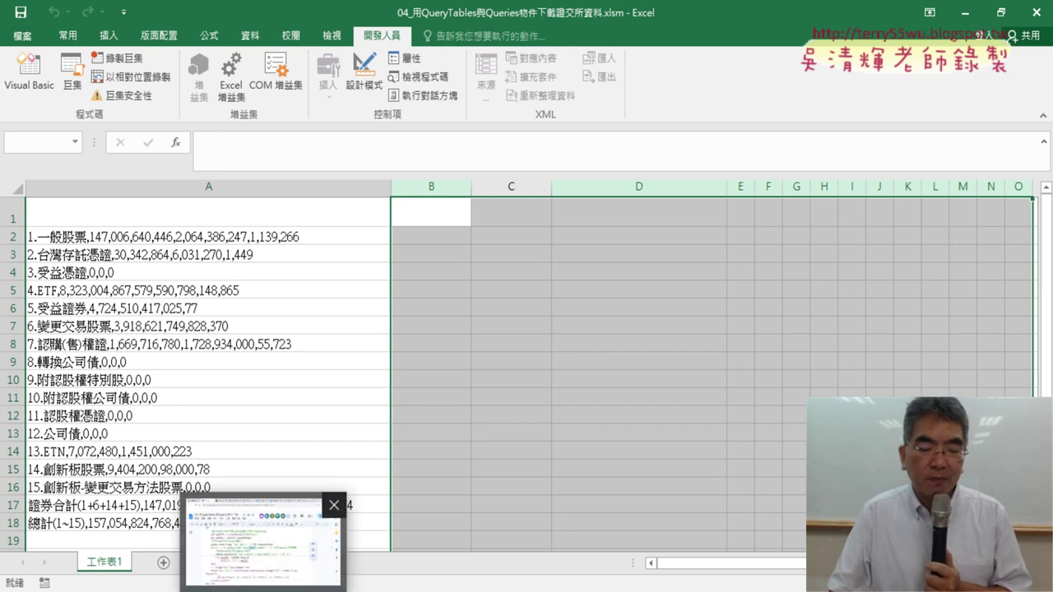
click(247, 526)
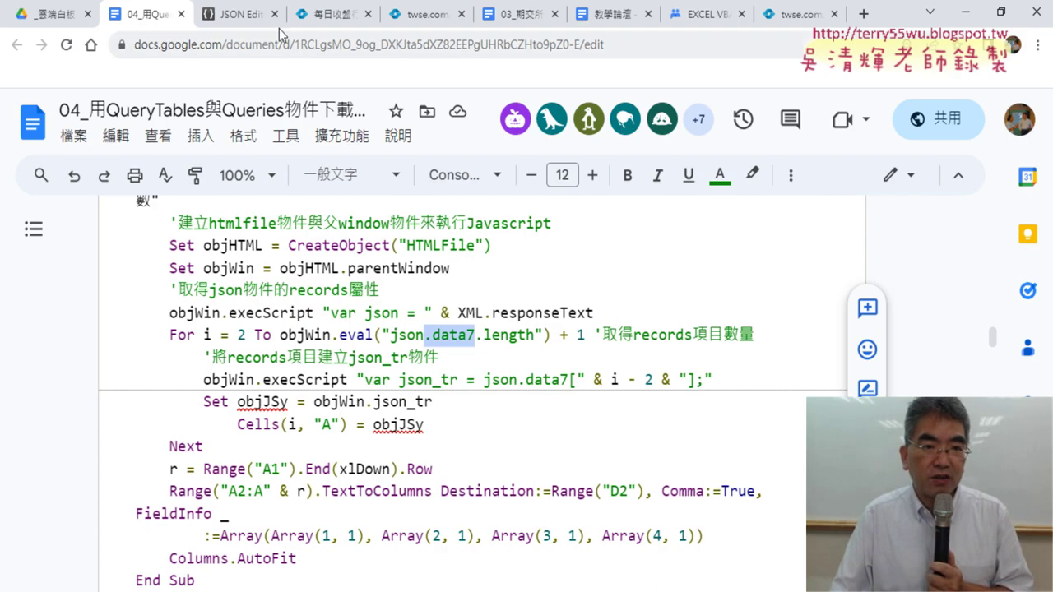
Step: Expand data7 items 0 and 1 in JSON Editor Online to show their four values each
click(238, 14)
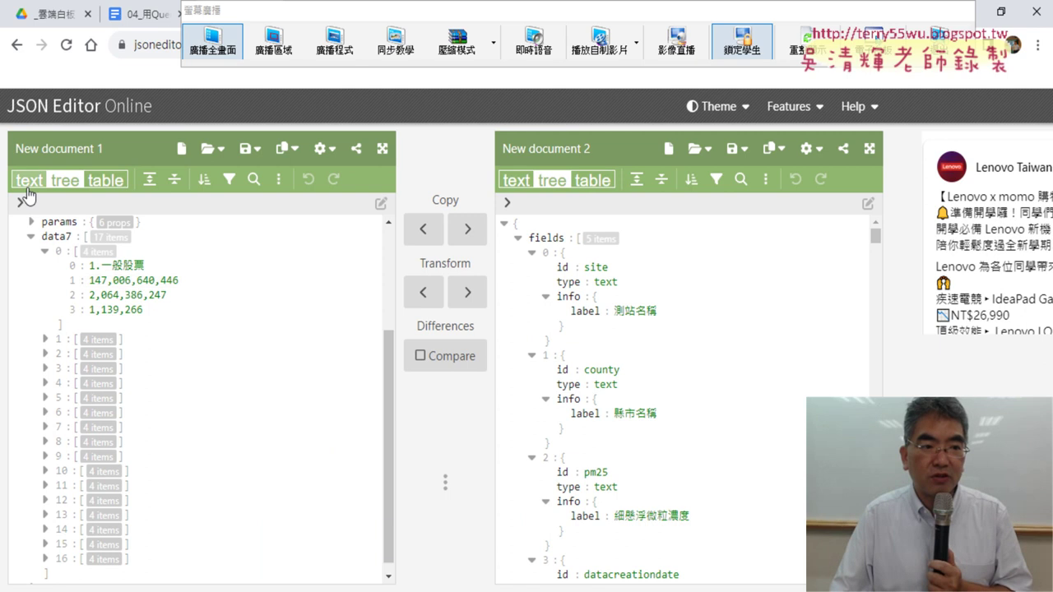
scroll(33, 245, up, 3)
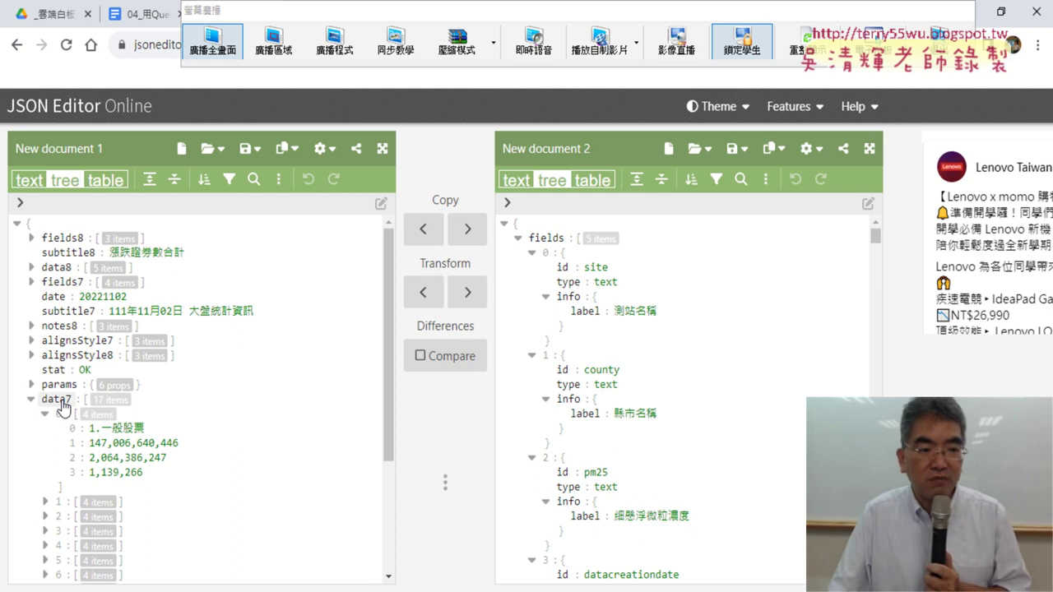
click(46, 414)
scroll(290, 395, down, 3)
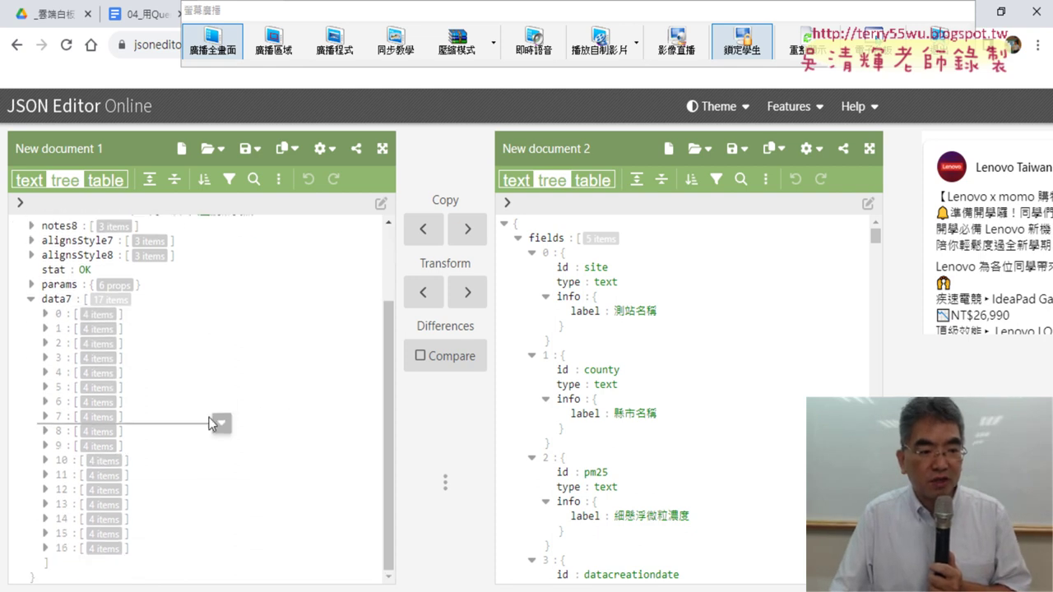
click(45, 314)
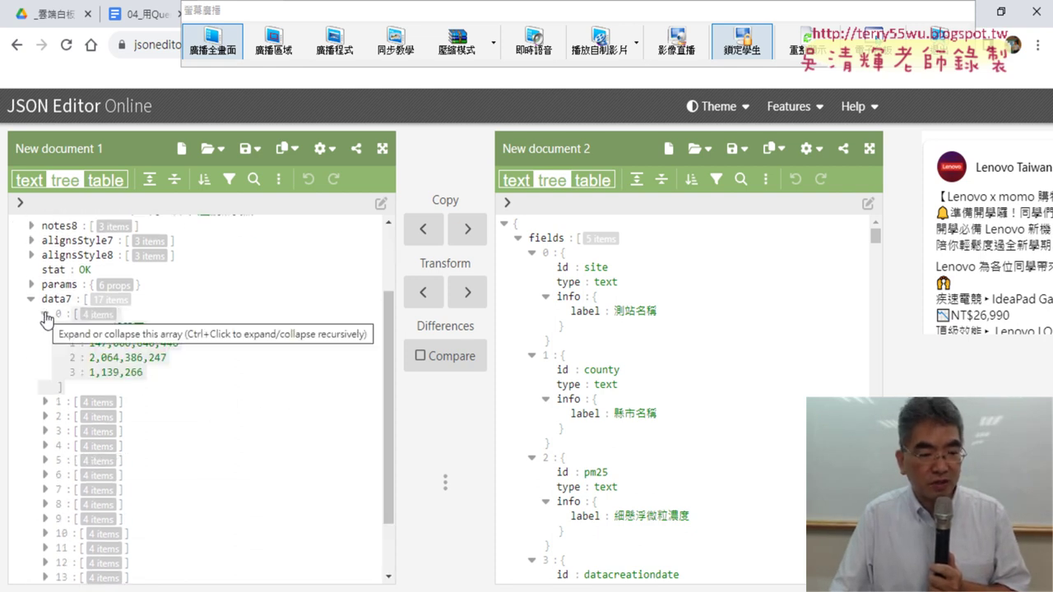
scroll(46, 318, down, 2)
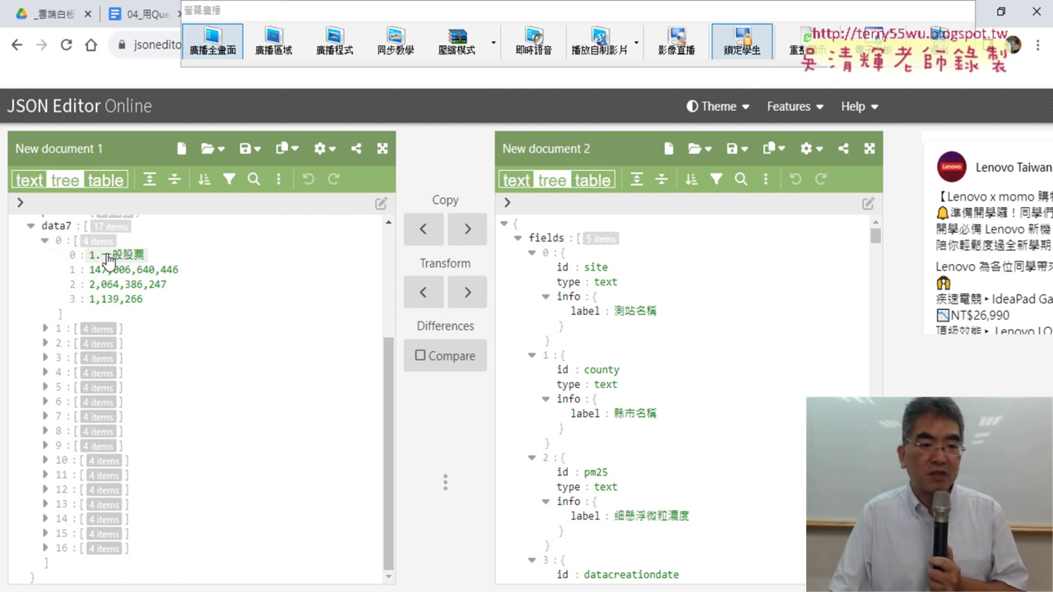
click(45, 329)
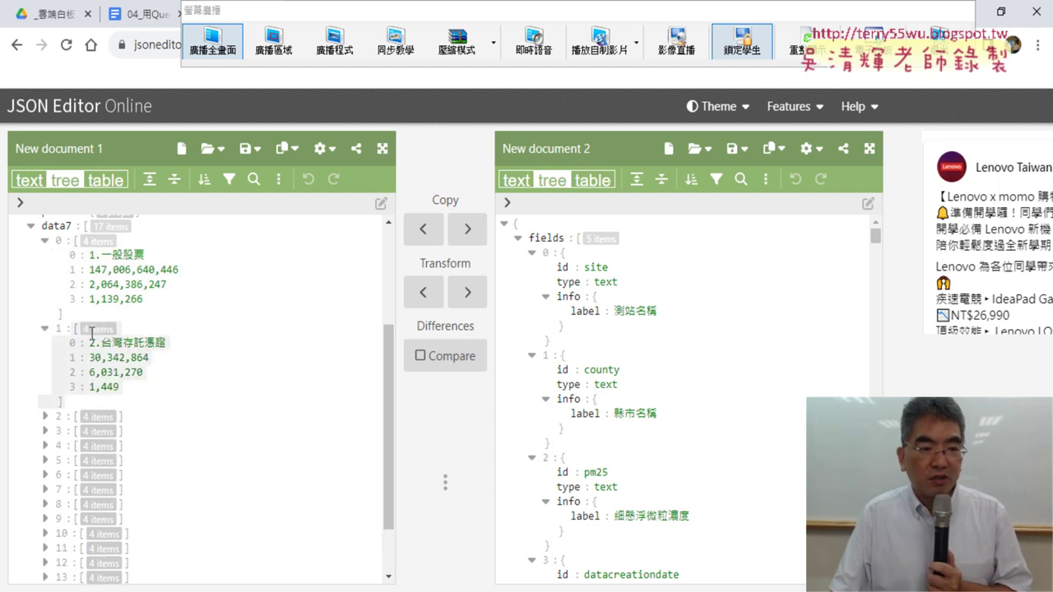
scroll(82, 329, down, 1)
scroll(90, 312, up, 2)
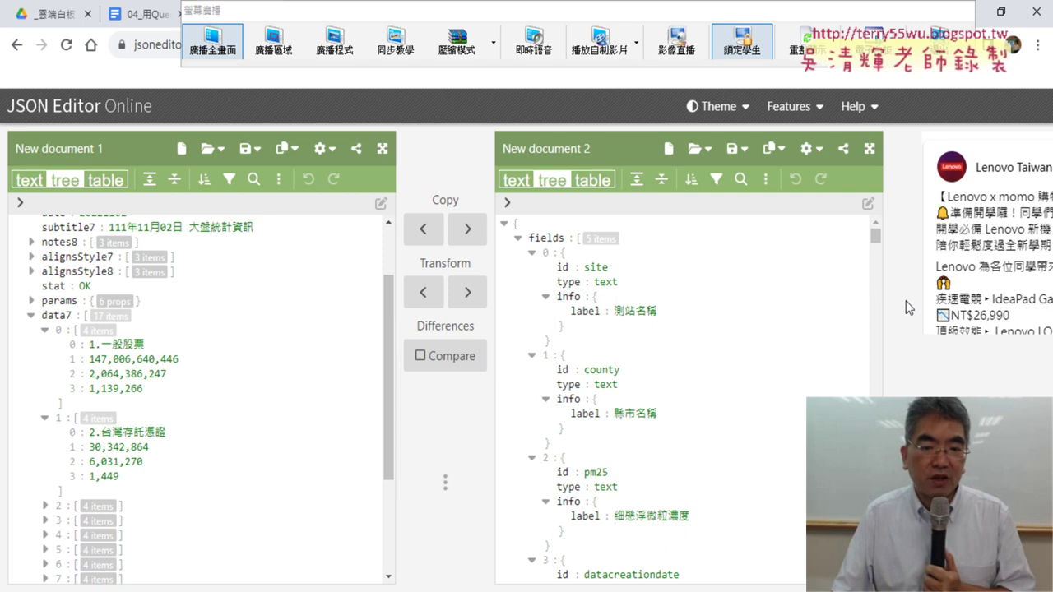
key(alt+Tab)
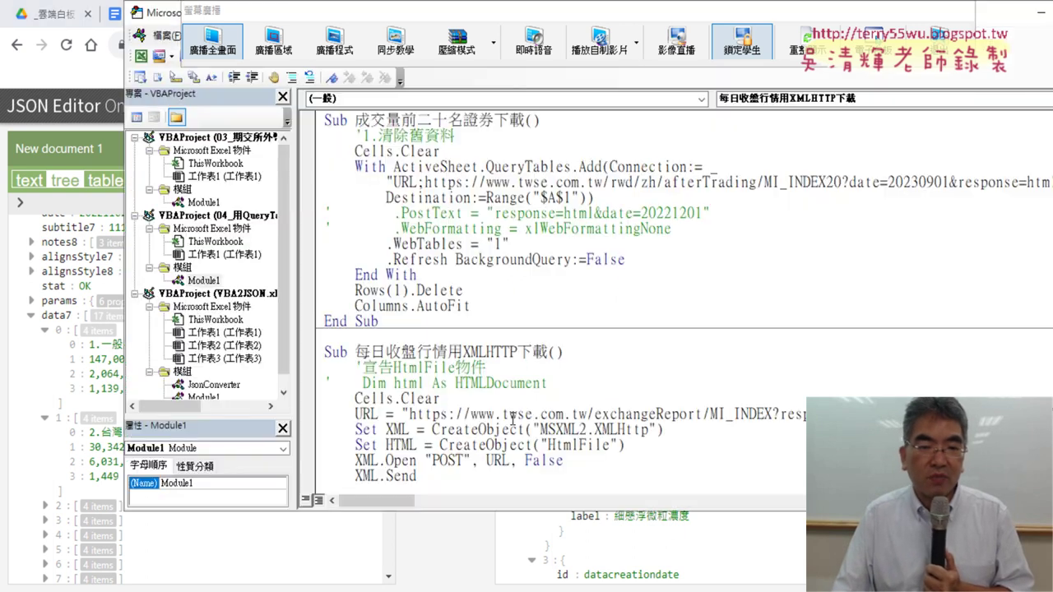
scroll(502, 359, down, 3)
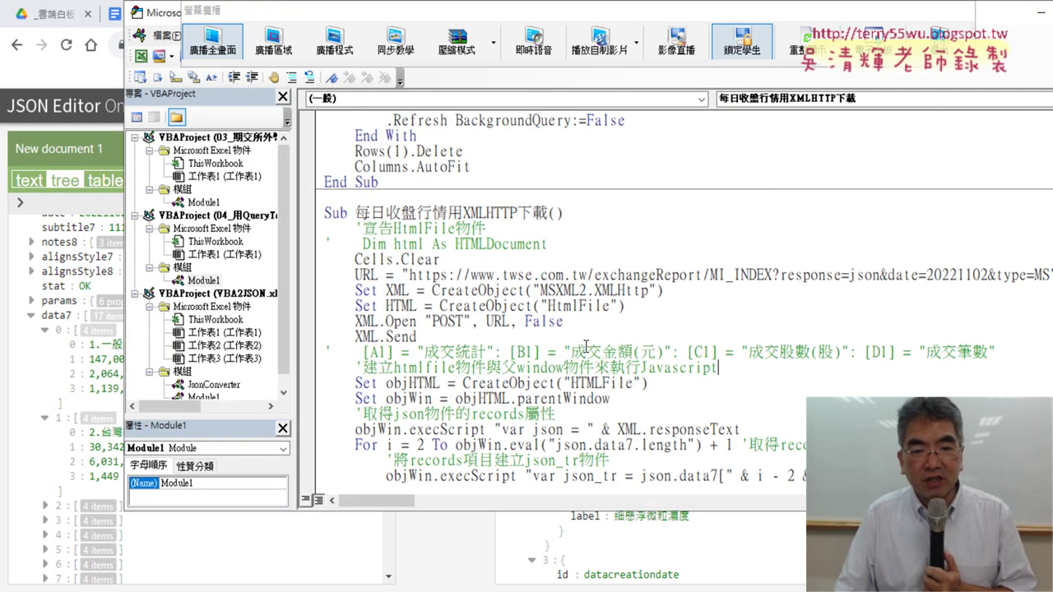
scroll(585, 346, down, 1)
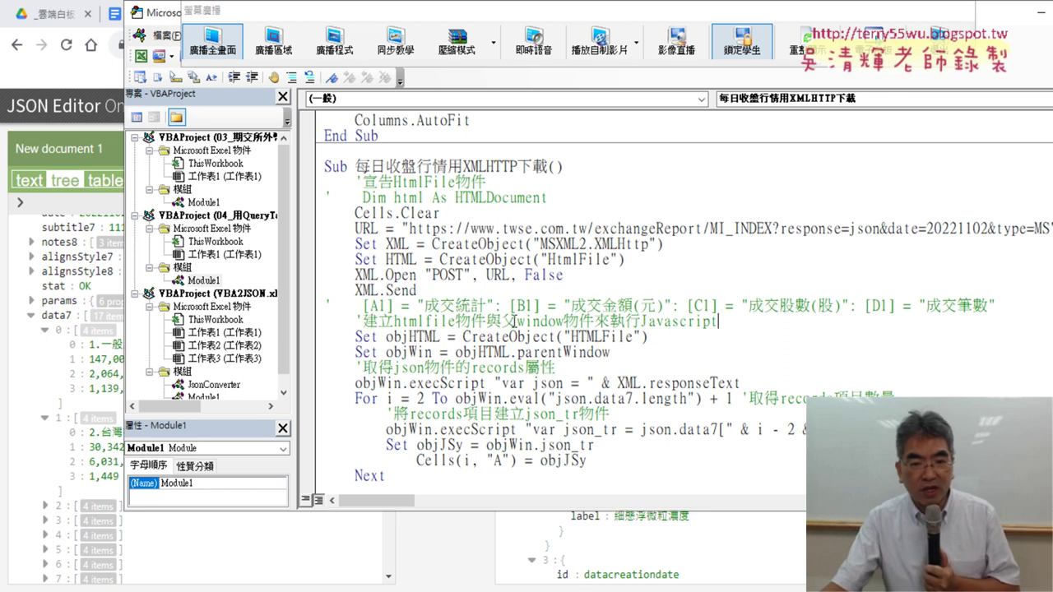
drag(573, 338, 624, 341)
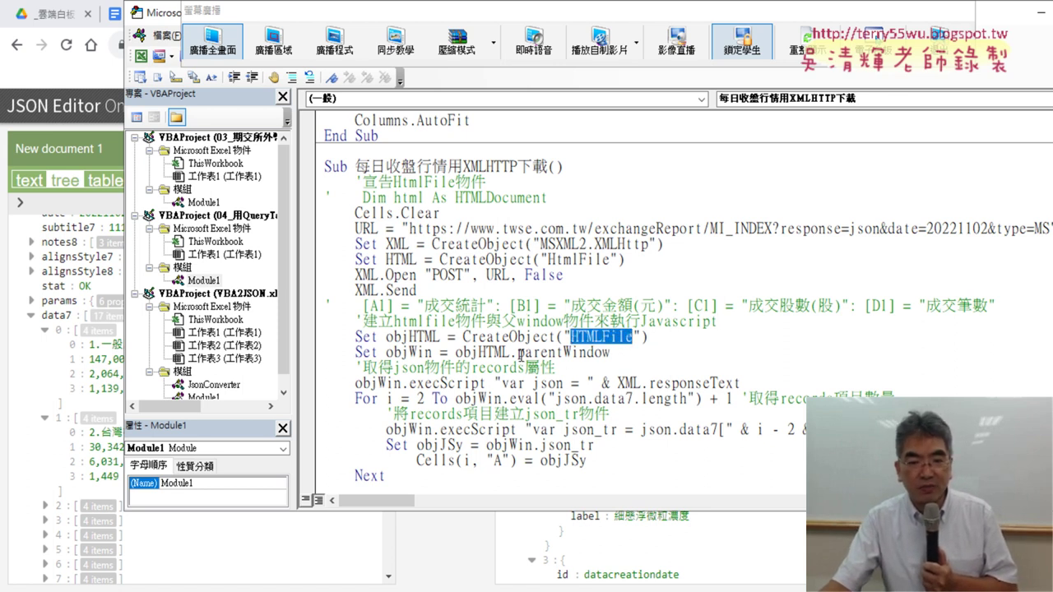
drag(519, 356, 582, 358)
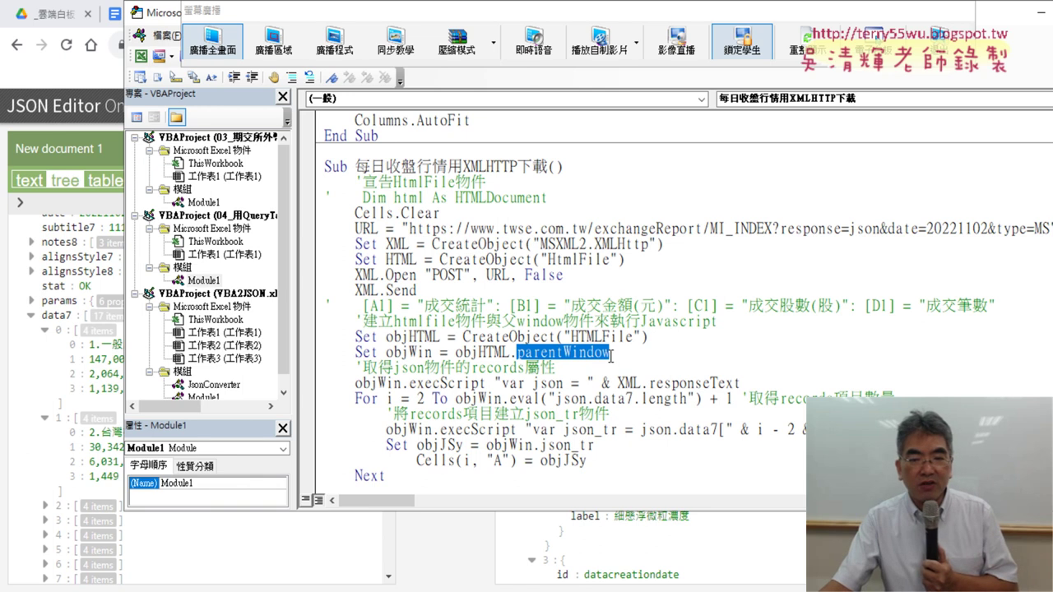
scroll(610, 355, down, 2)
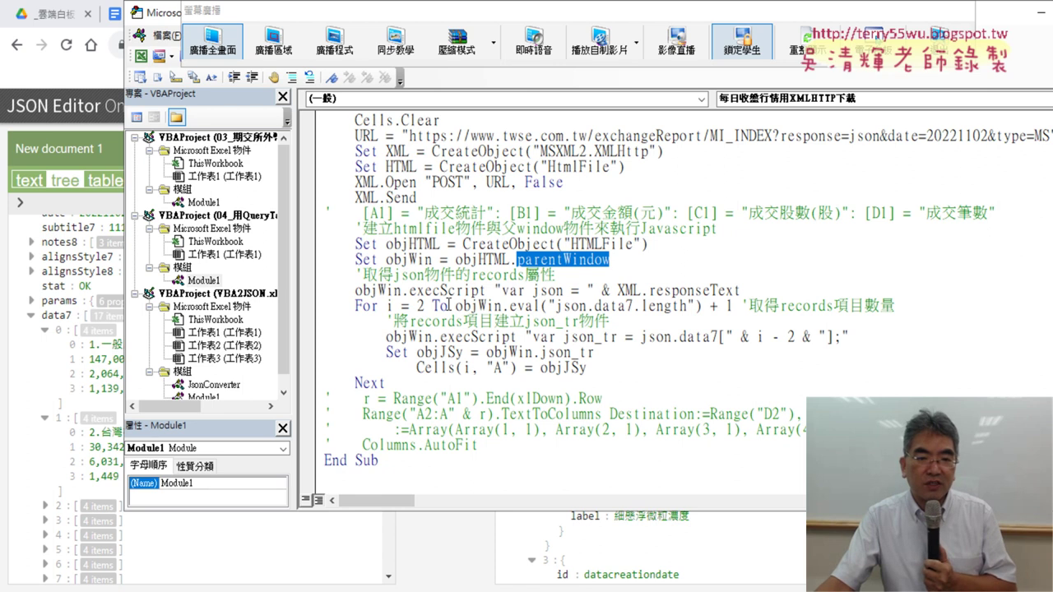
click(501, 291)
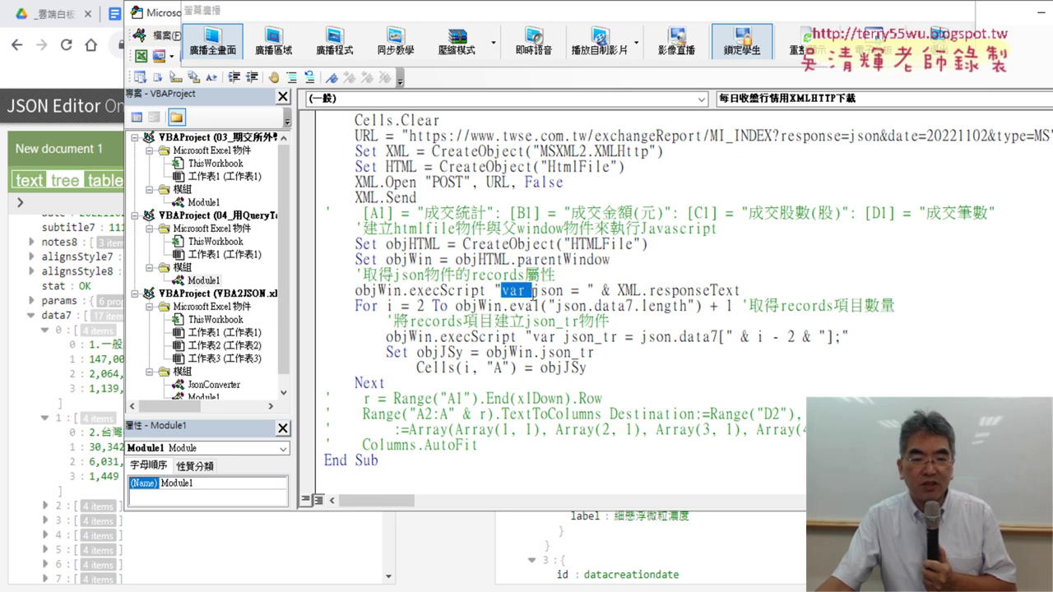
click(535, 291)
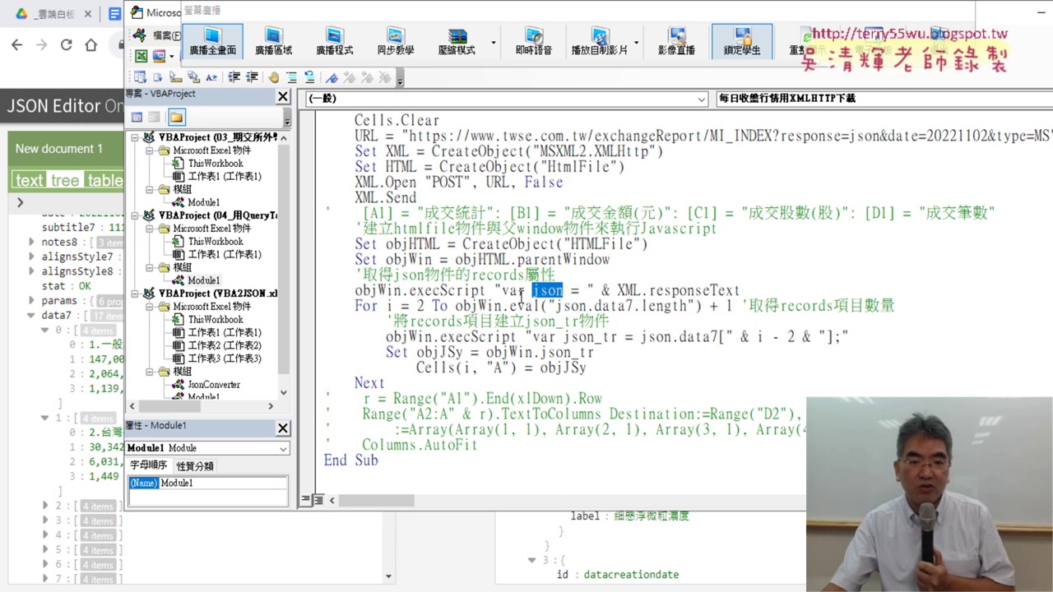
drag(556, 307, 635, 310)
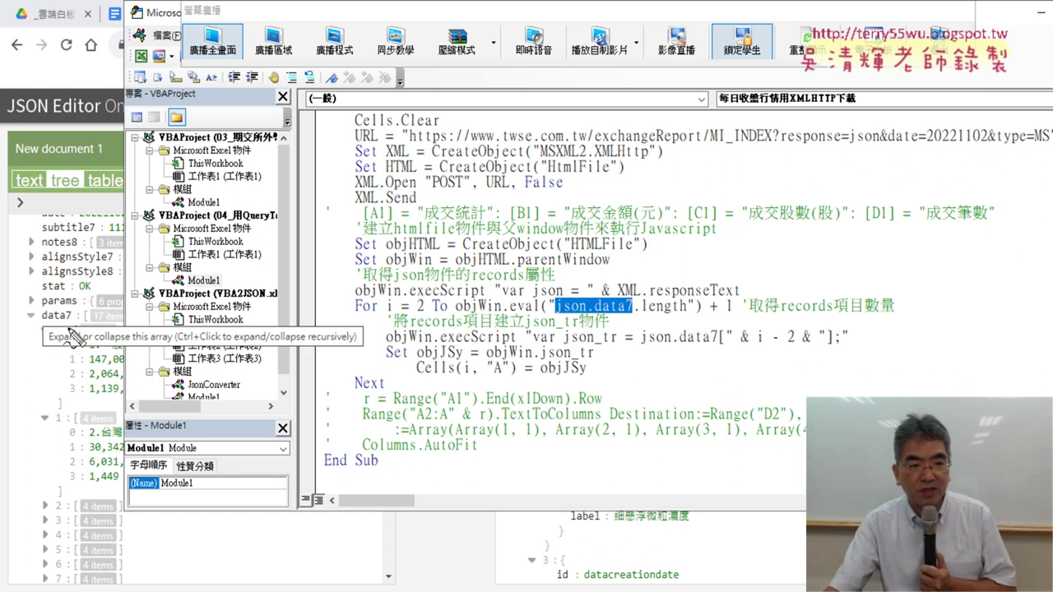
Step: Underline data7 in the JSON tree and json.data7 .length in the loop code with the screen pen
drag(70, 327, 22, 319)
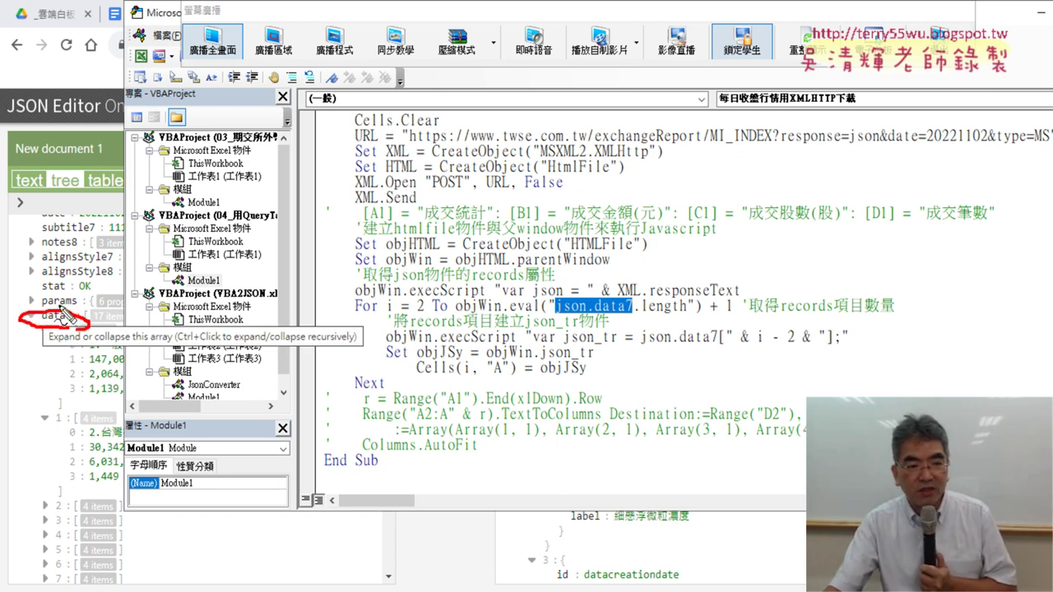
drag(537, 313, 630, 311)
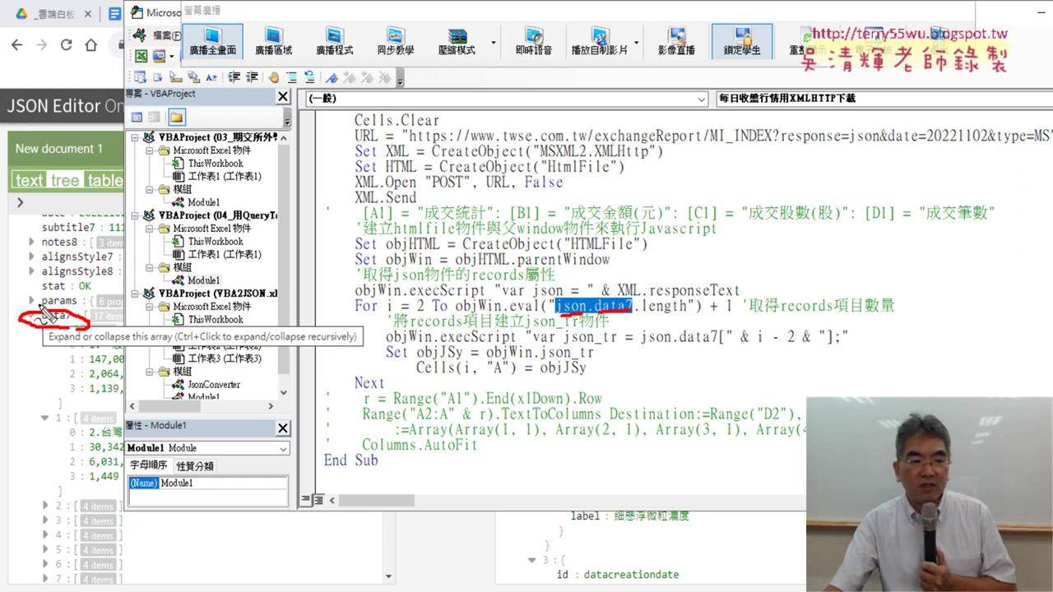
drag(18, 248, 27, 316)
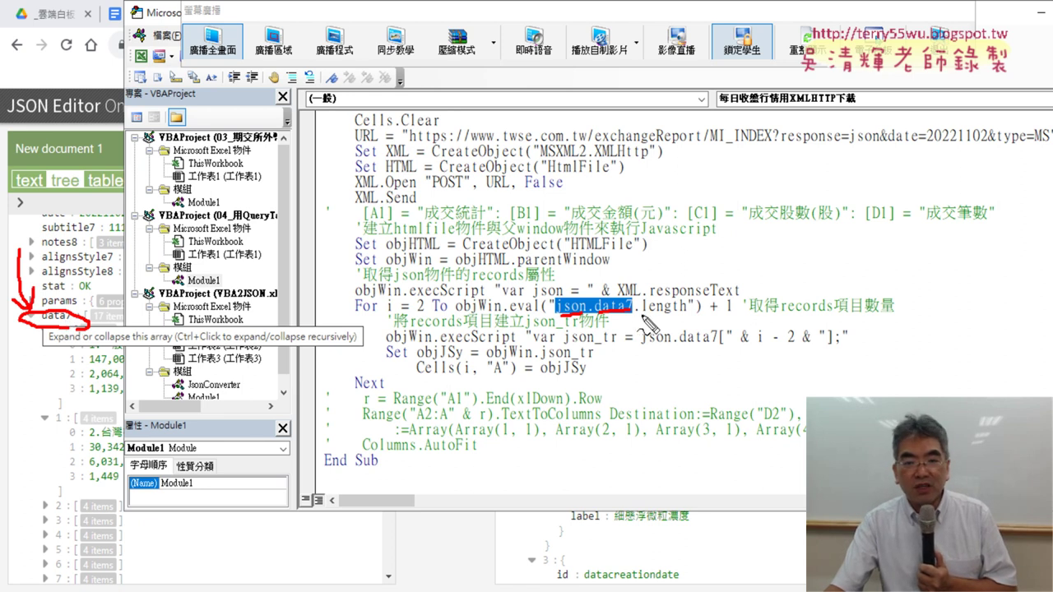
drag(640, 312, 687, 312)
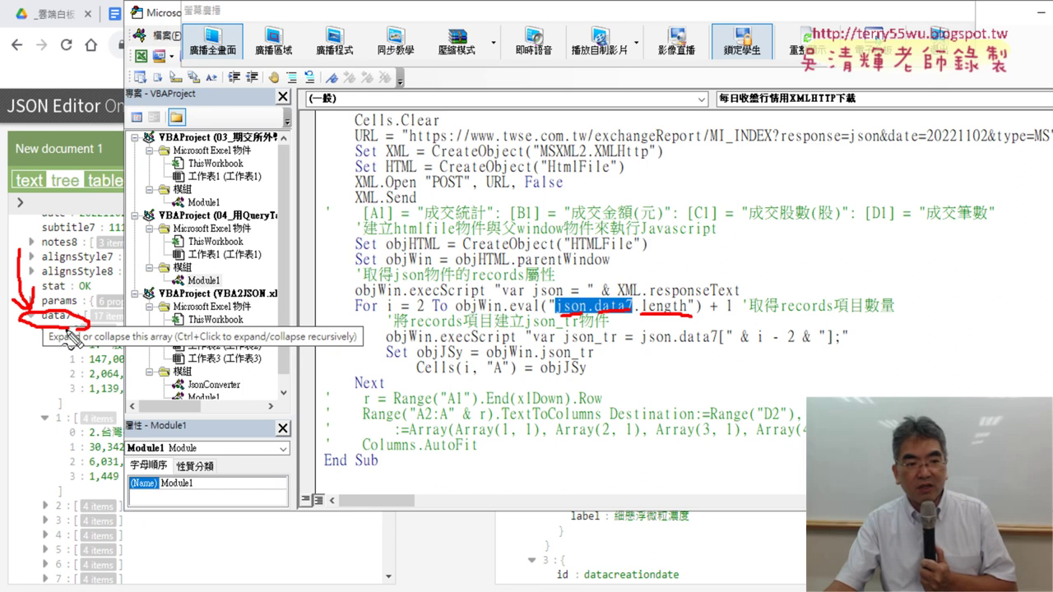
Step: Clear the annotations and collapse data7 items 0 and 1 so all 17 entries are listed
key(Escape)
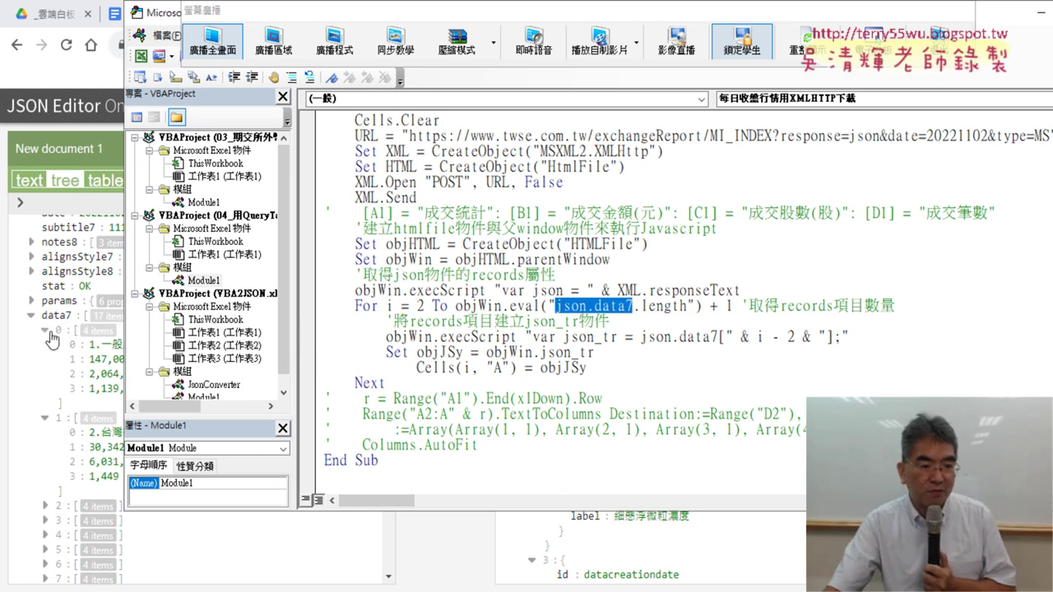
click(49, 333)
click(46, 345)
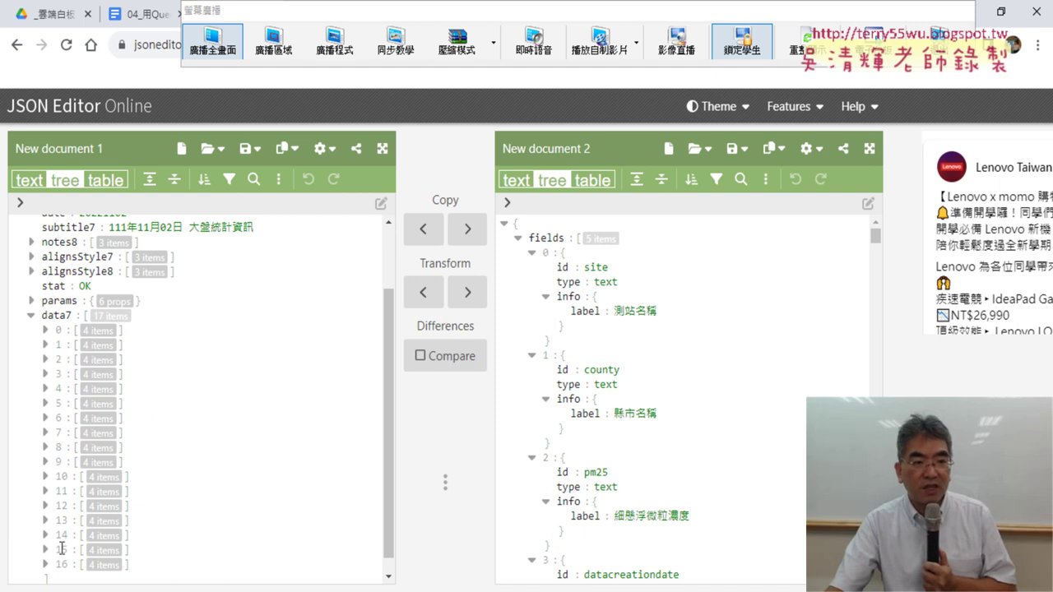
Step: Highlight the json.data7 For loop in the code, then expand data7 item 0 in JSON Editor
key(alt+Tab)
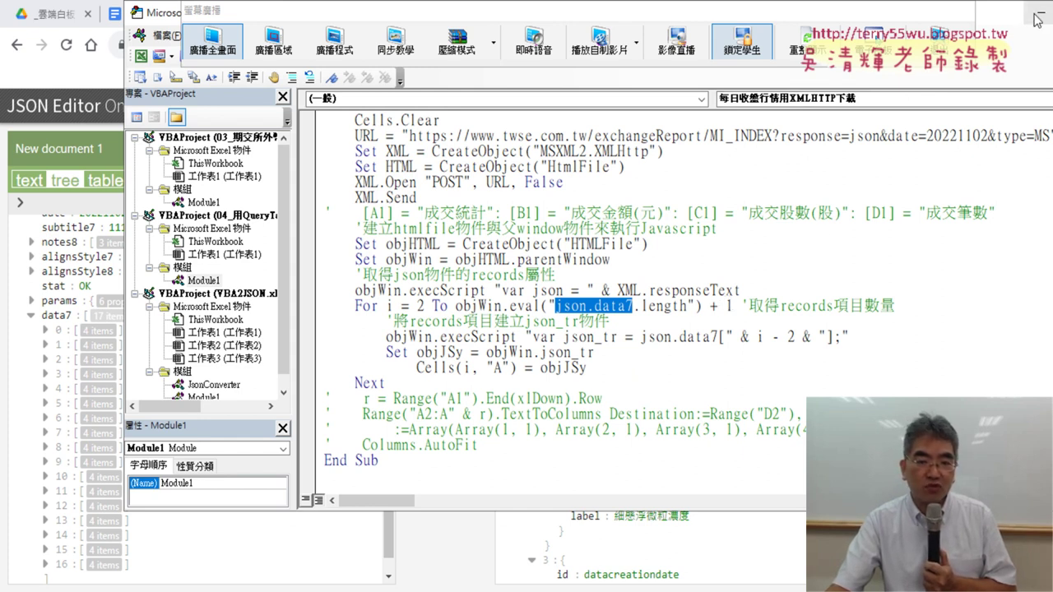
drag(357, 305, 388, 382)
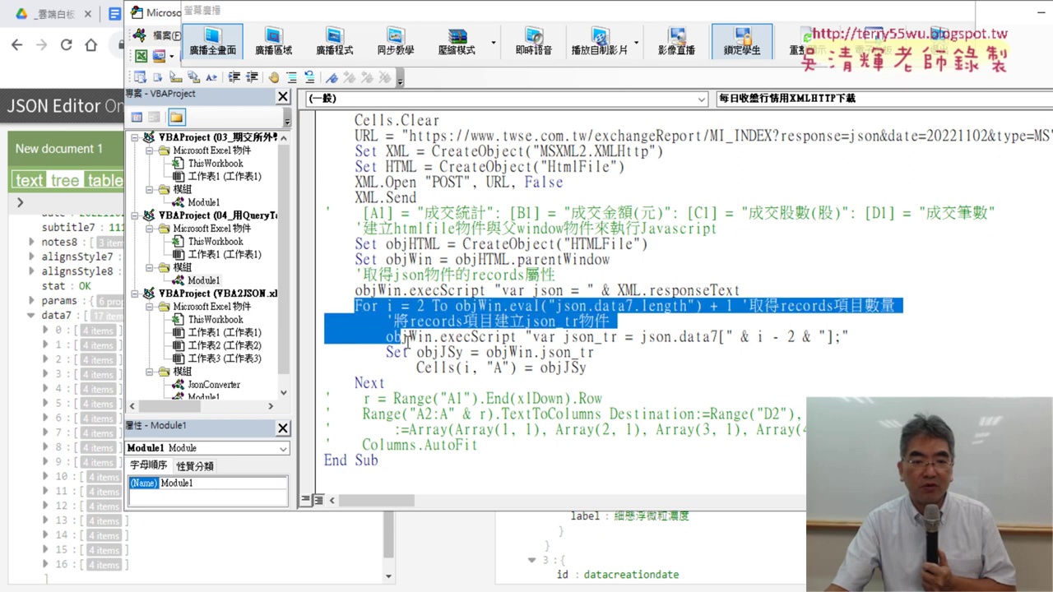
click(802, 325)
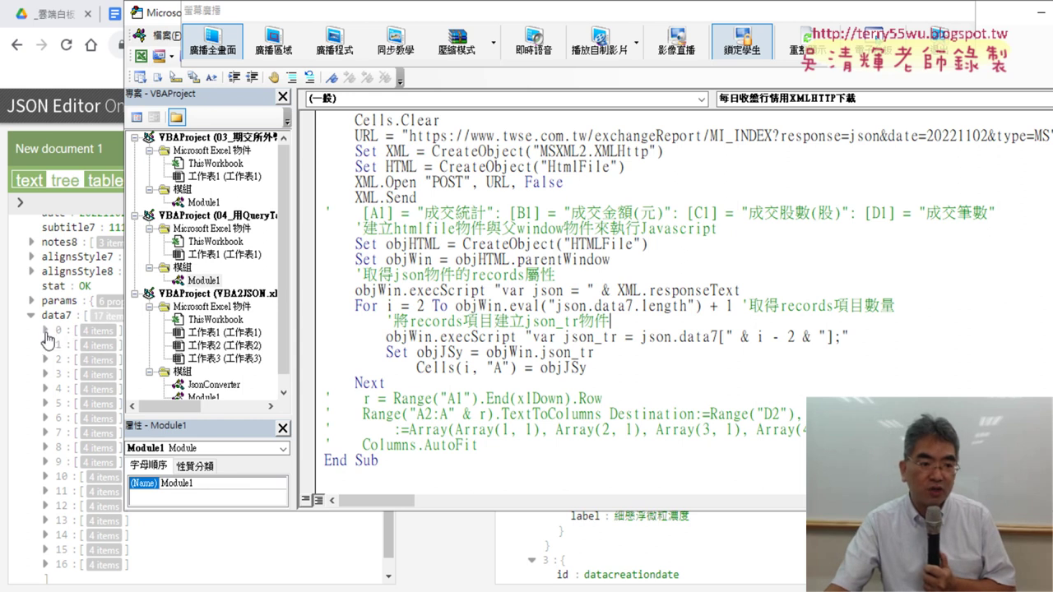
click(46, 331)
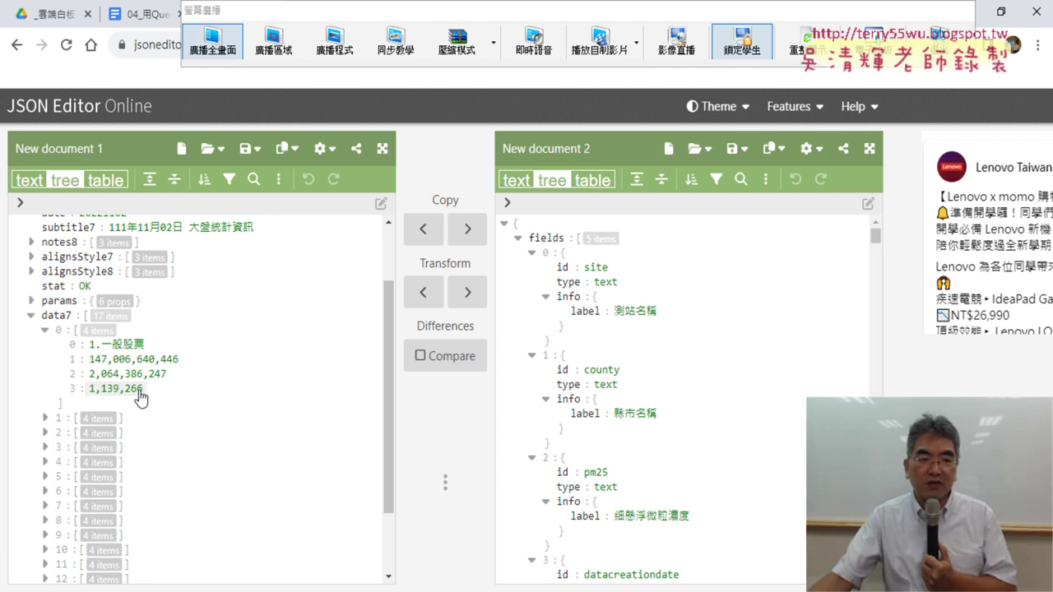
click(807, 148)
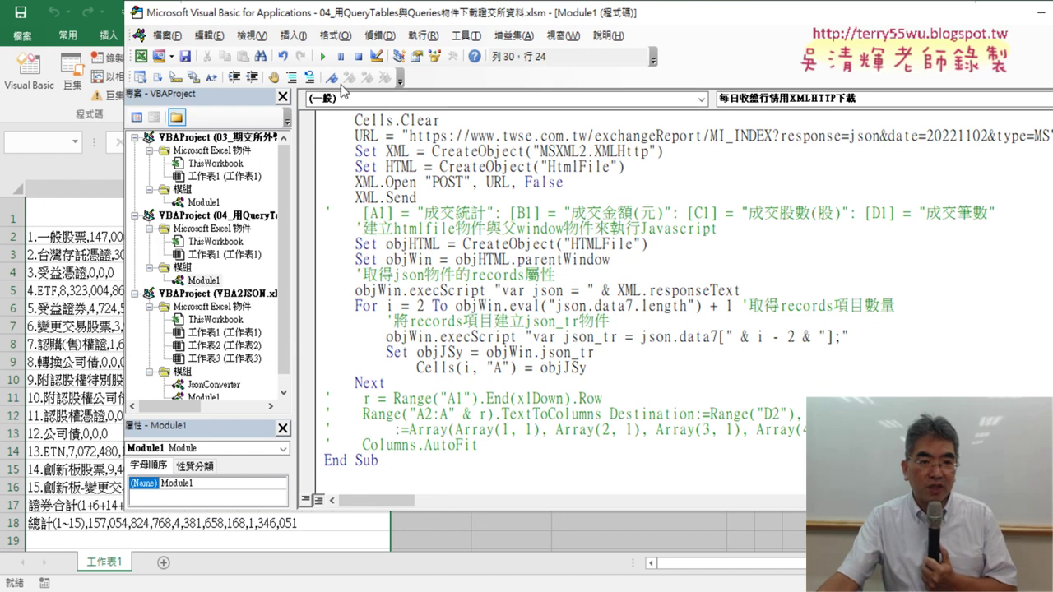
Step: Run the macro, delete column A's data, and run it again to refill rows 2–18
click(325, 58)
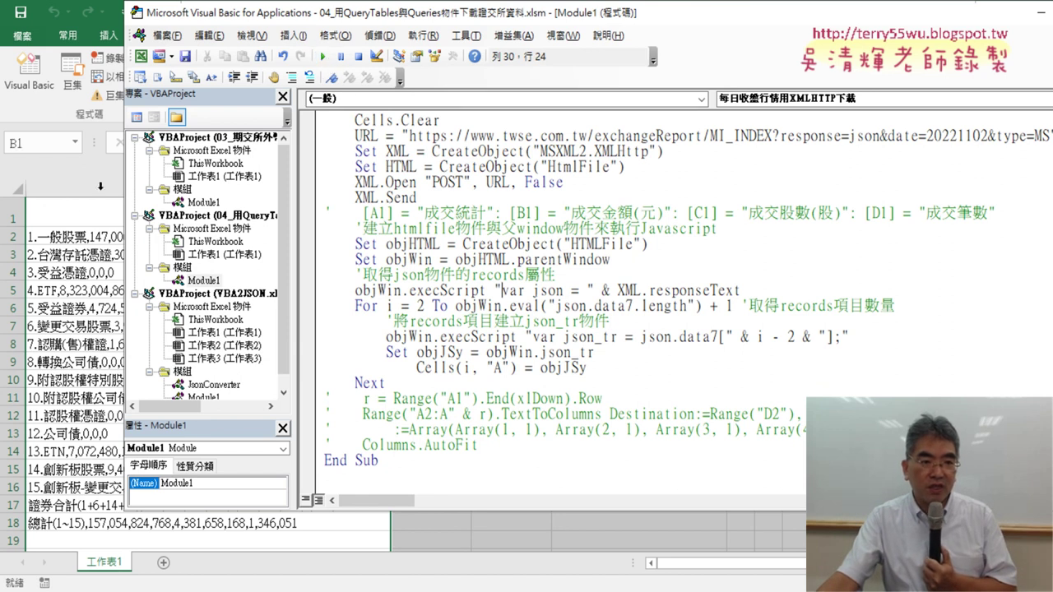
click(82, 189)
key(Delete)
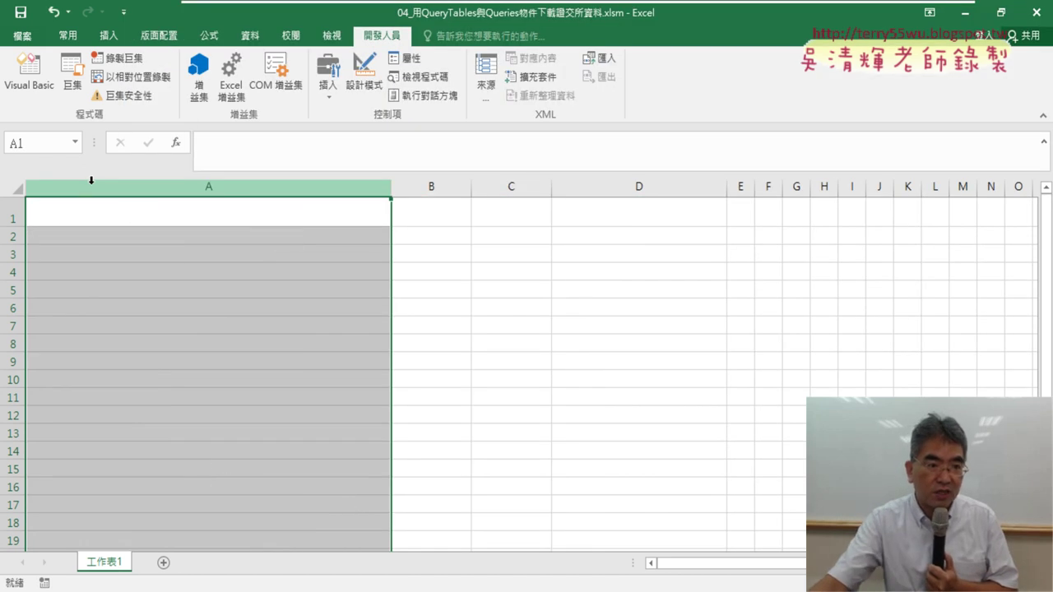
click(30, 74)
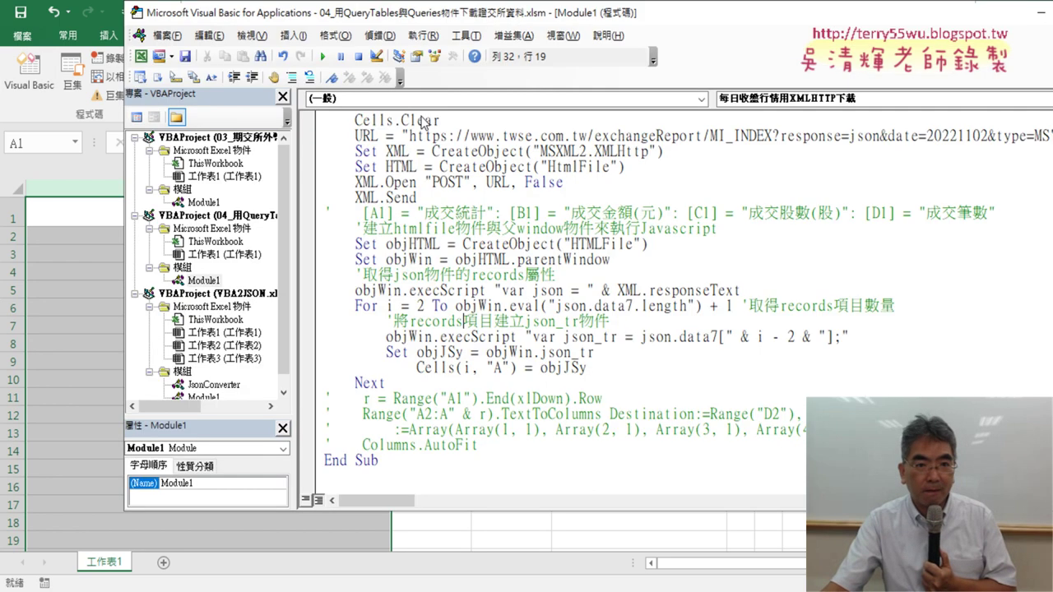
click(322, 56)
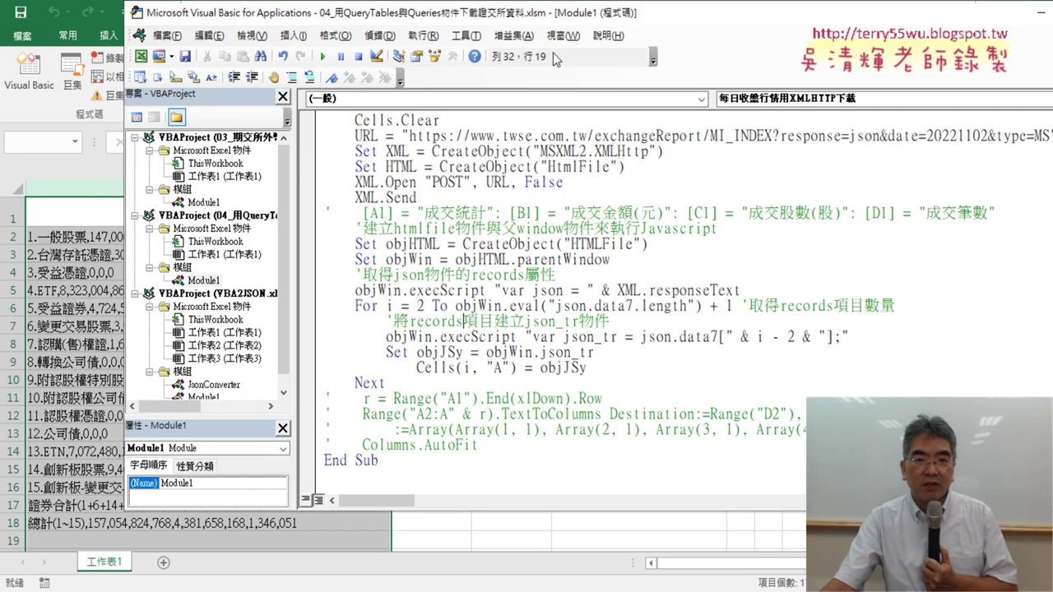
drag(565, 18, 723, 42)
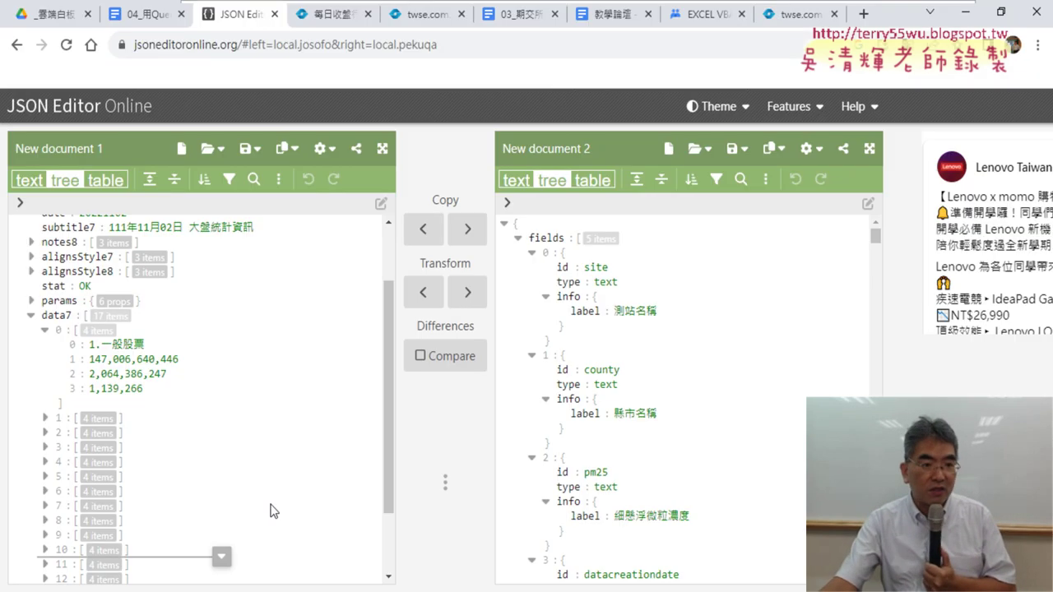
Step: Show the TWSE 112年09月01日 大盤統計資訊 table and select its heading row
click(338, 18)
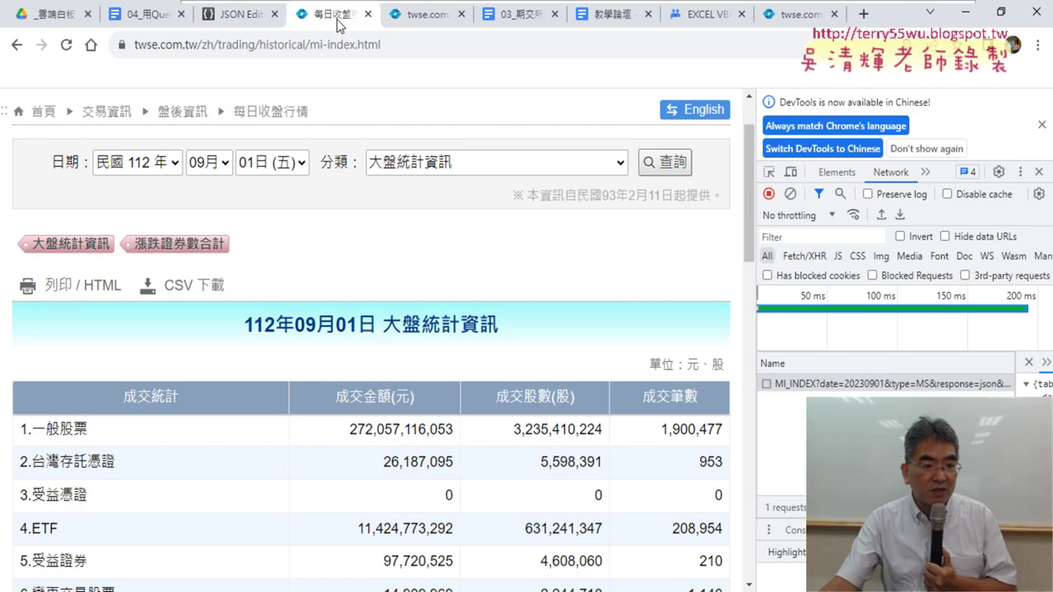
mouse_move(130, 393)
mouse_down()
mouse_move(436, 407)
mouse_move(716, 401)
mouse_up()
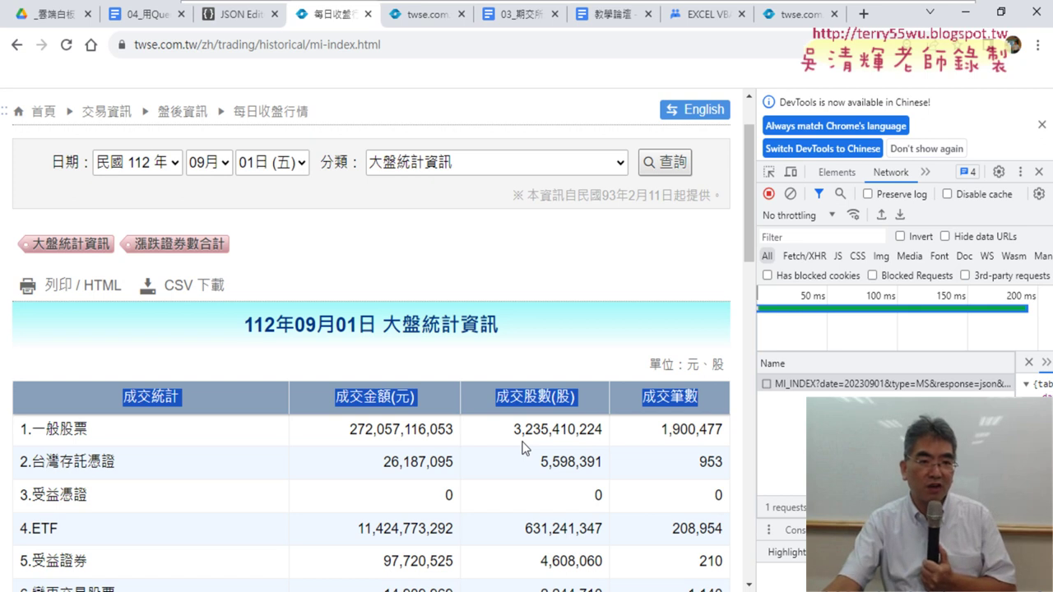
Step: Scroll the Google Docs notes up to heading 3.加上欄位名稱即完成抓取資料
click(154, 15)
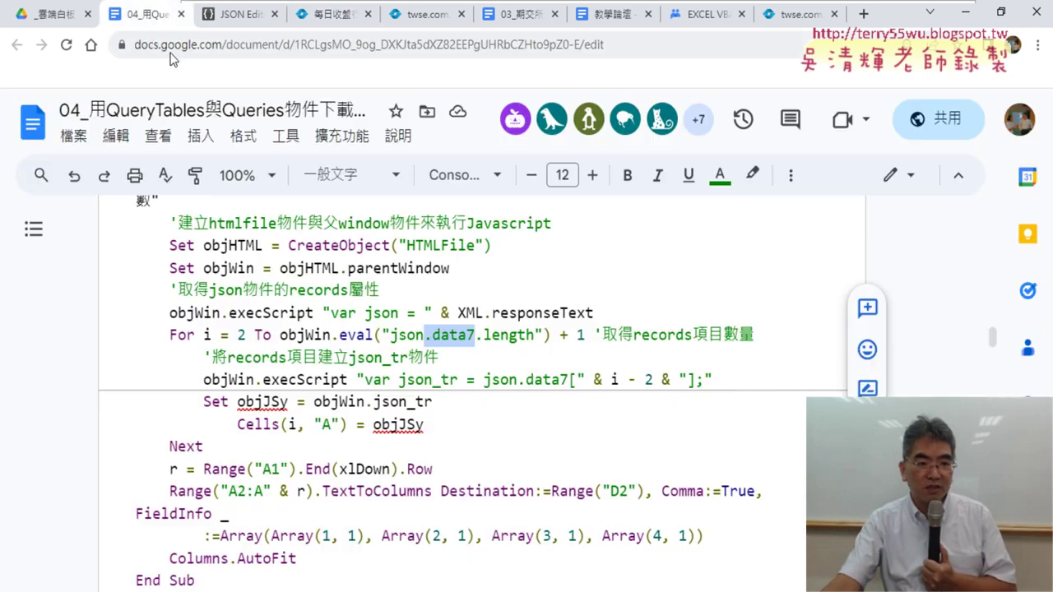
scroll(244, 438, up, 1)
scroll(239, 428, up, 1)
scroll(234, 420, up, 1)
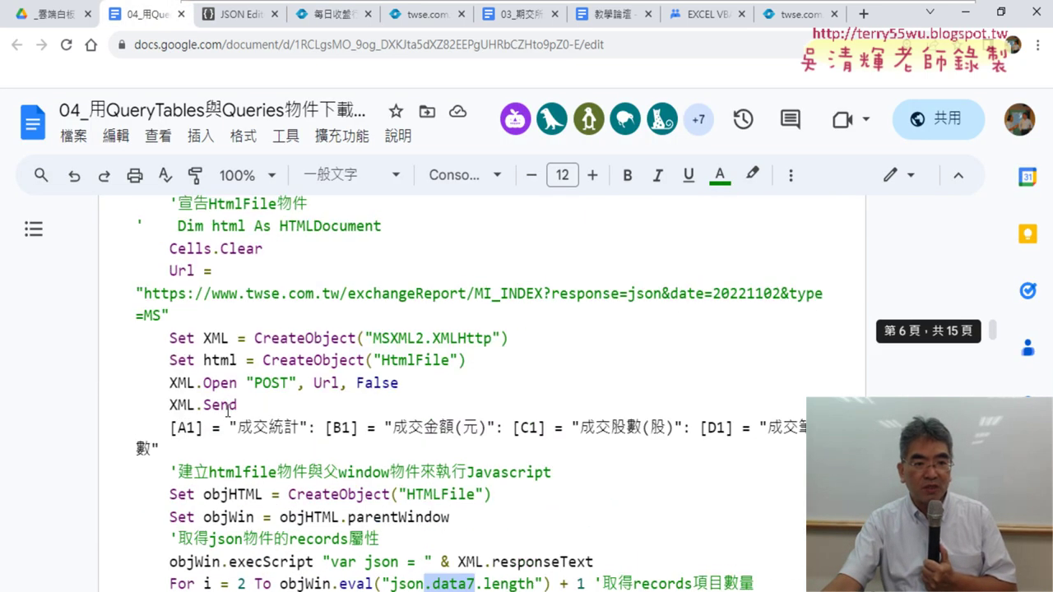
scroll(227, 410, up, 2)
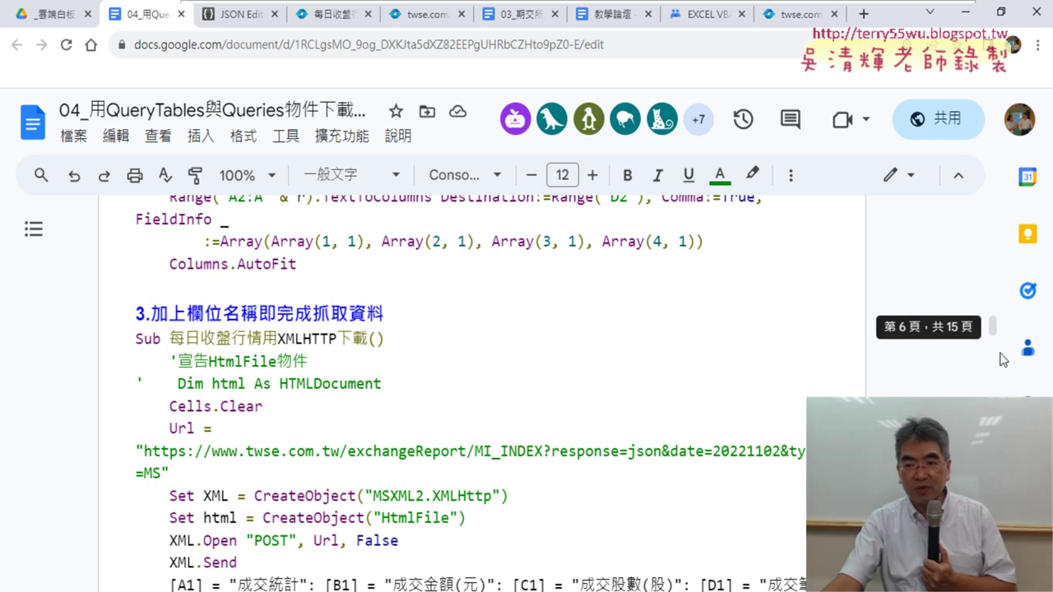